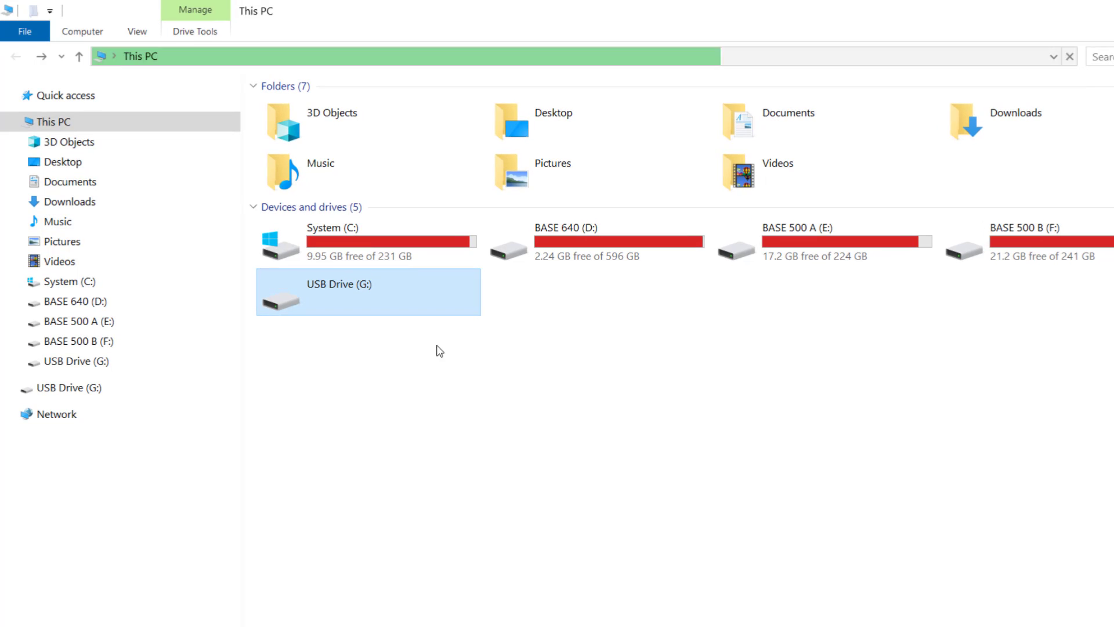
right_click(400, 293)
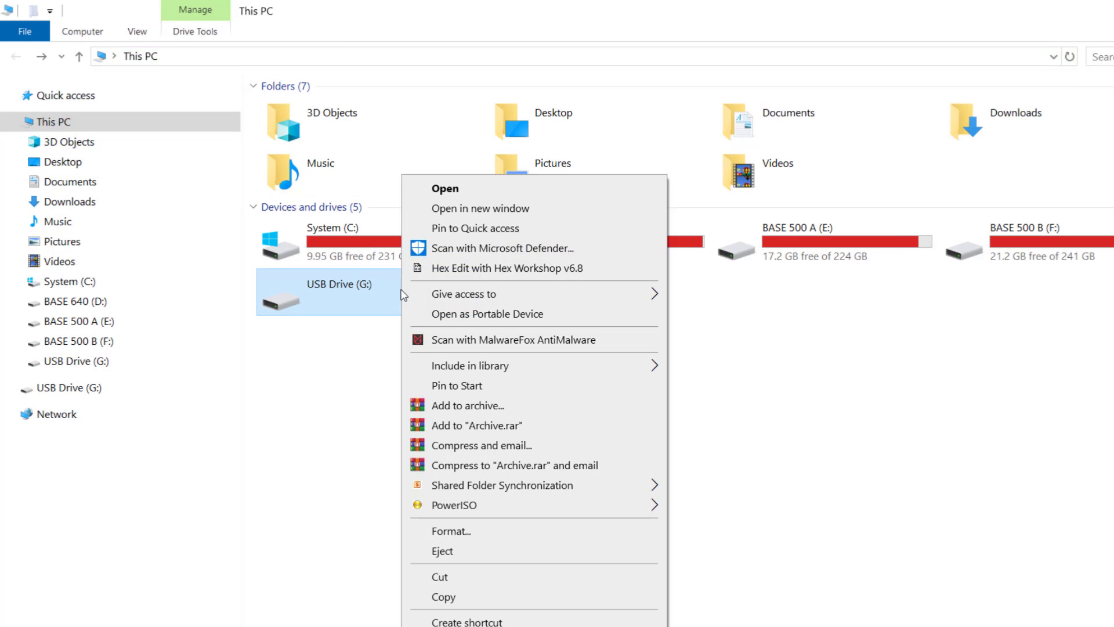
left_click(470, 540)
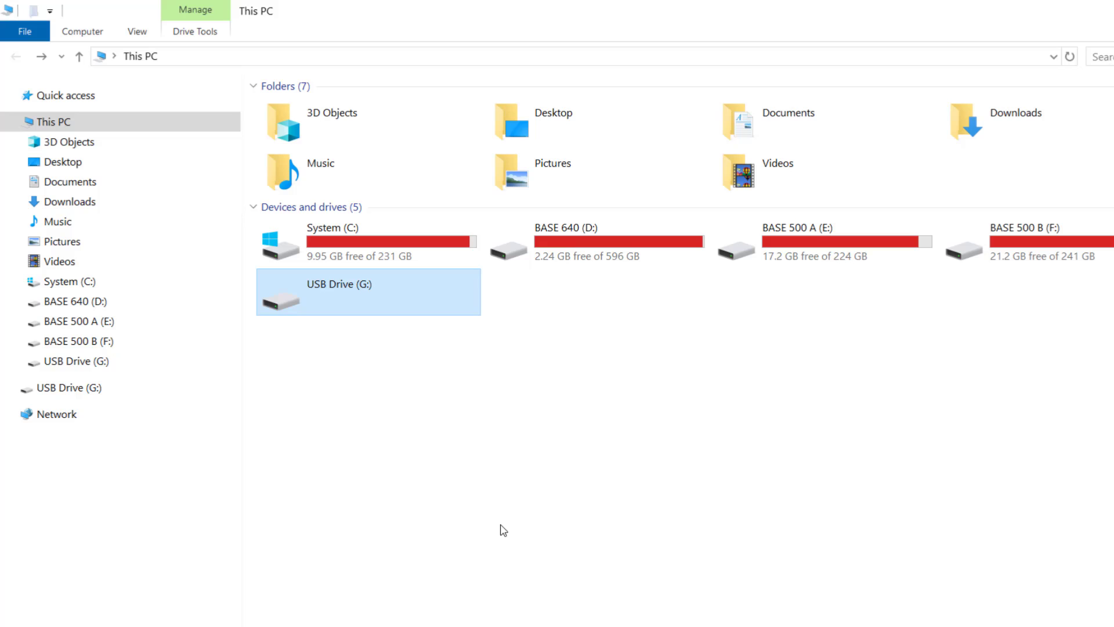
left_click_drag(192, 185, 665, 207)
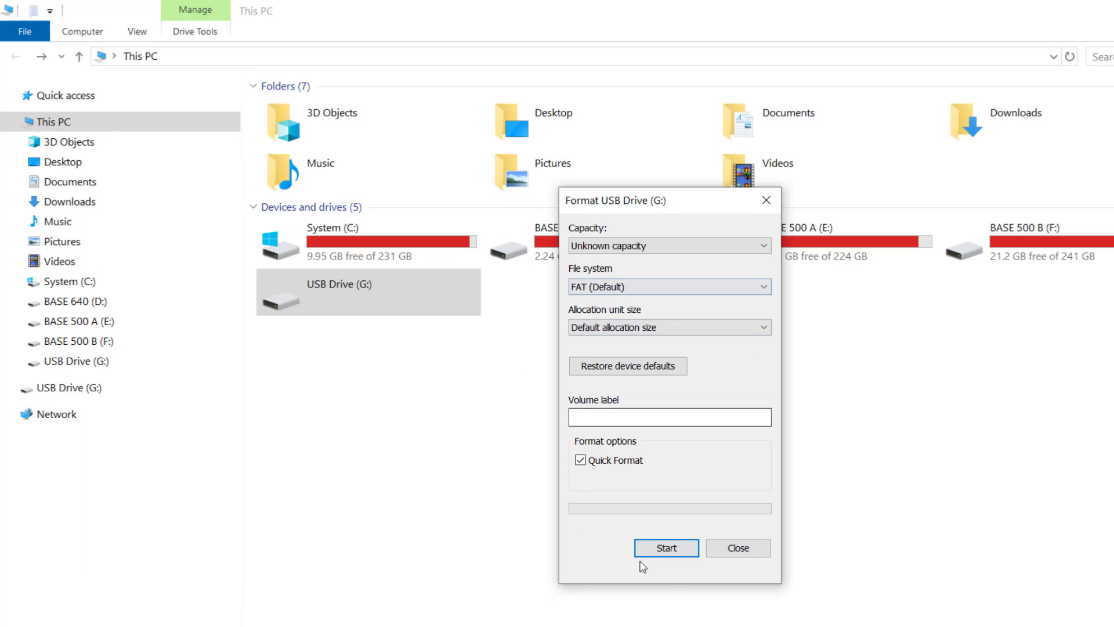
left_click(672, 556)
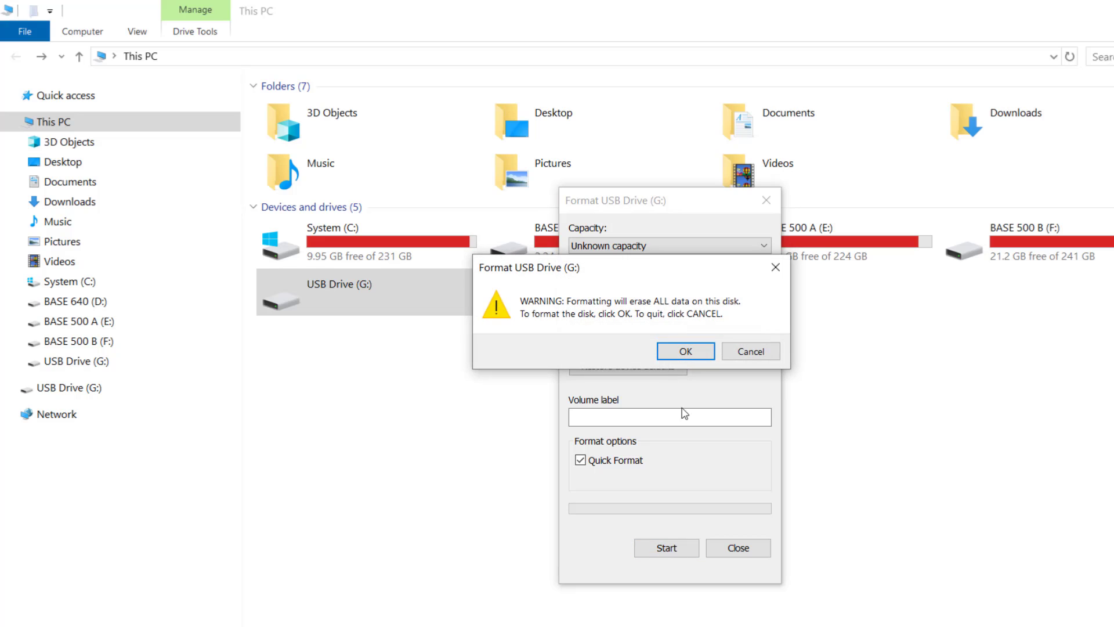
left_click(683, 352)
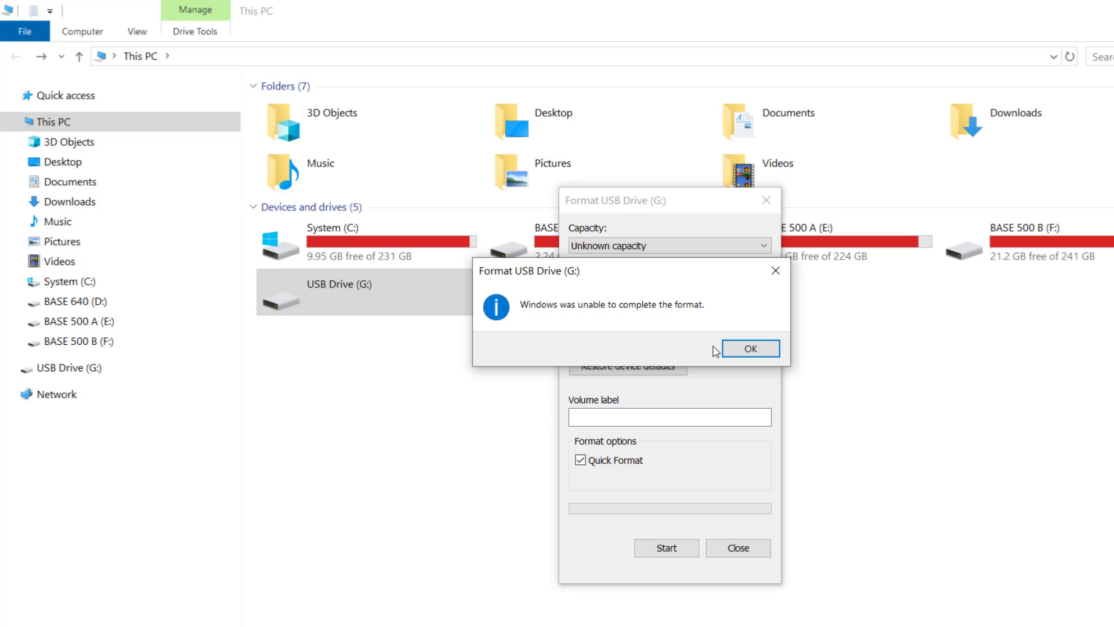
left_click(747, 350)
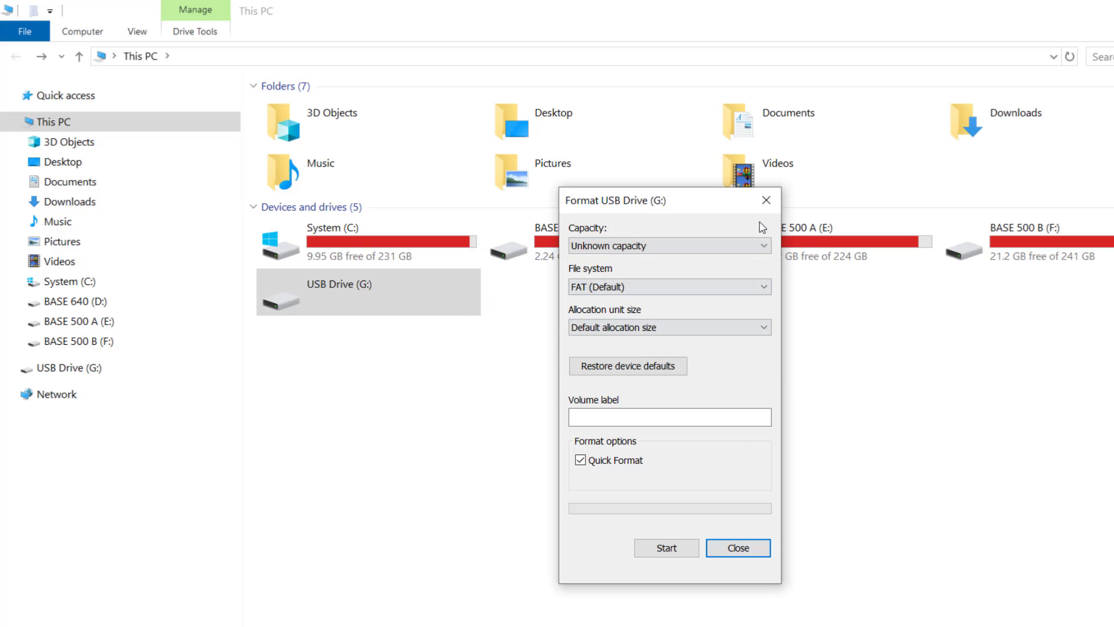
left_click(767, 201)
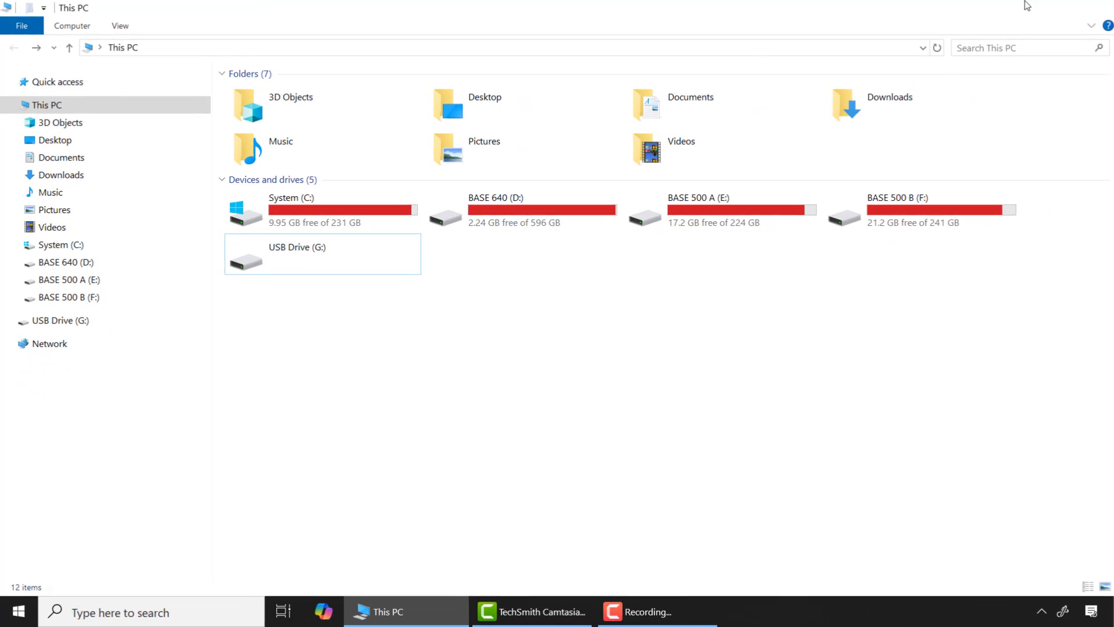
Launch DiskPart from Windows search with administrator approval
left_click(1019, 9)
left_click(185, 611)
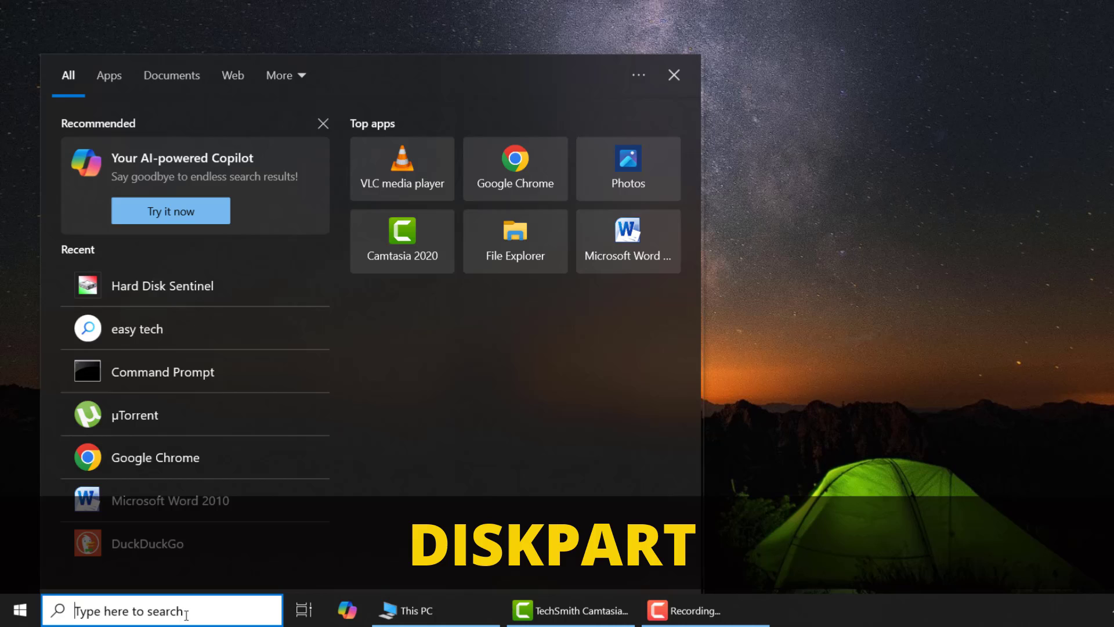
type("diskpart")
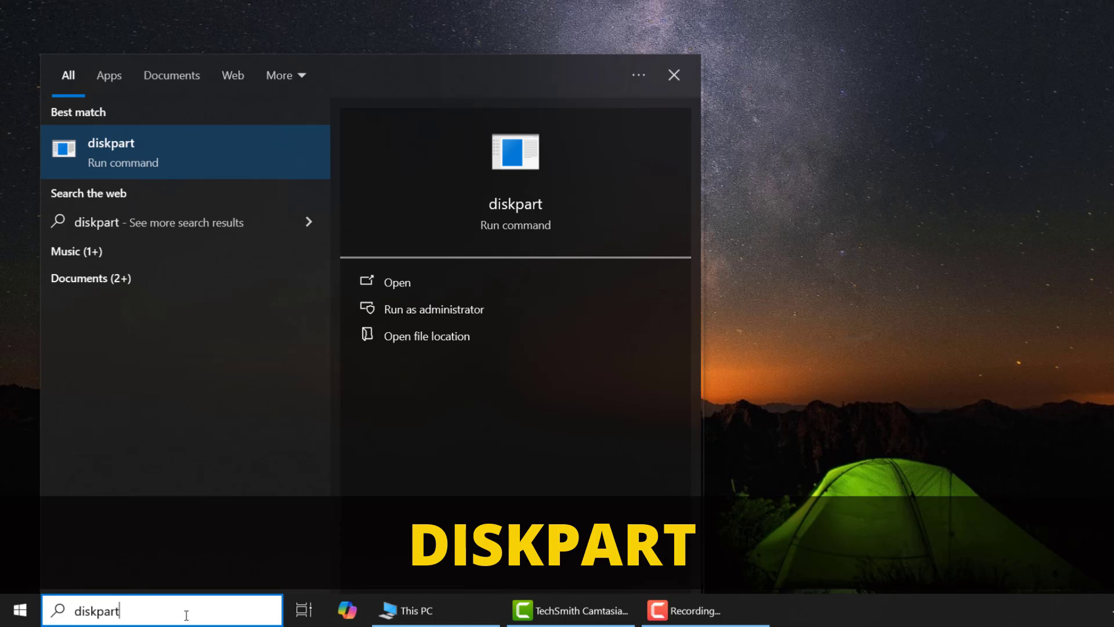
key("Return")
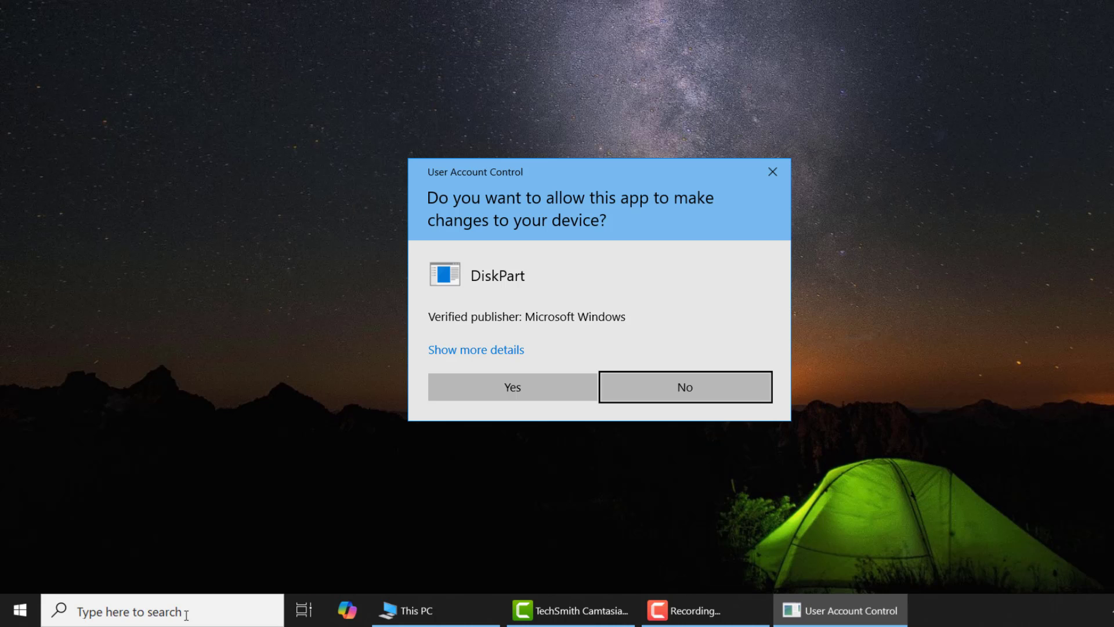
left_click(512, 386)
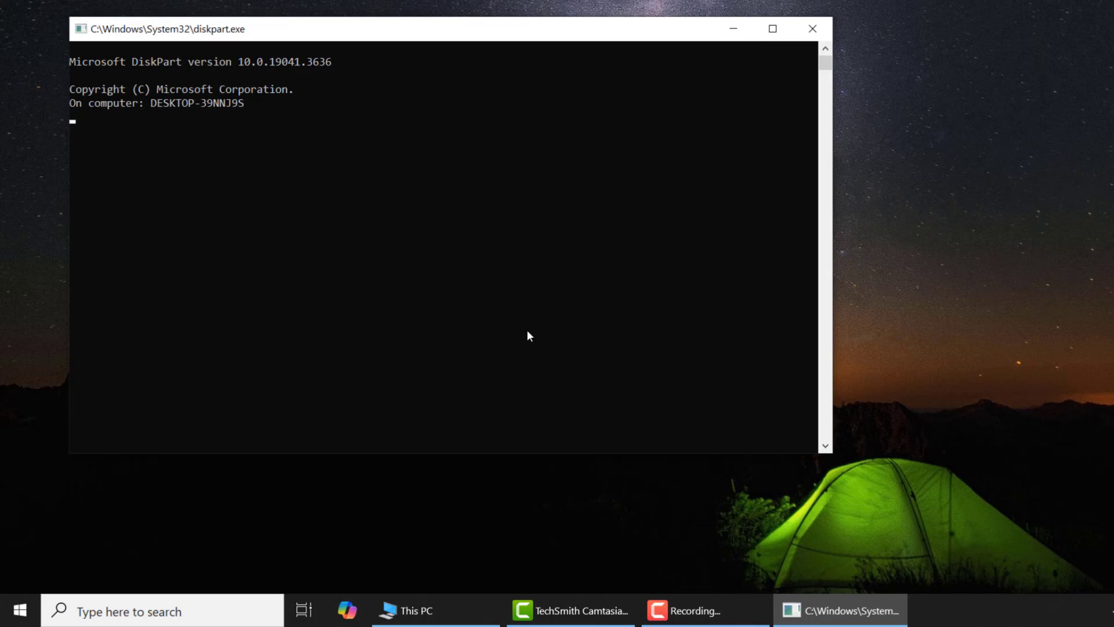
Create a primary partition on disk 3 and run a FAT32 format on it
left_click(775, 28)
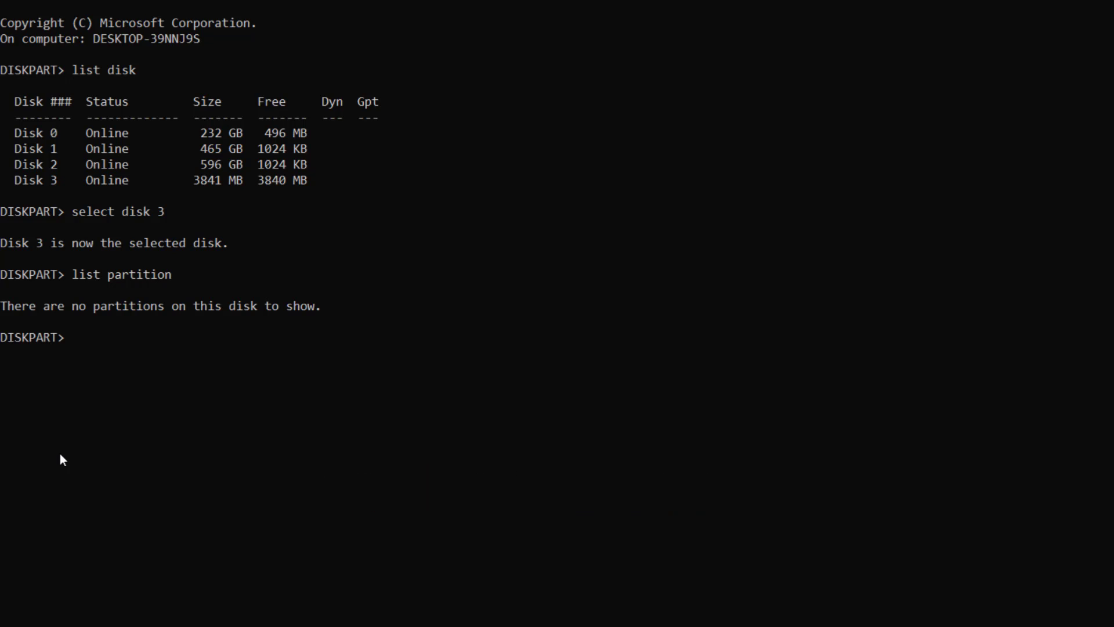
type("create")
type(" pa")
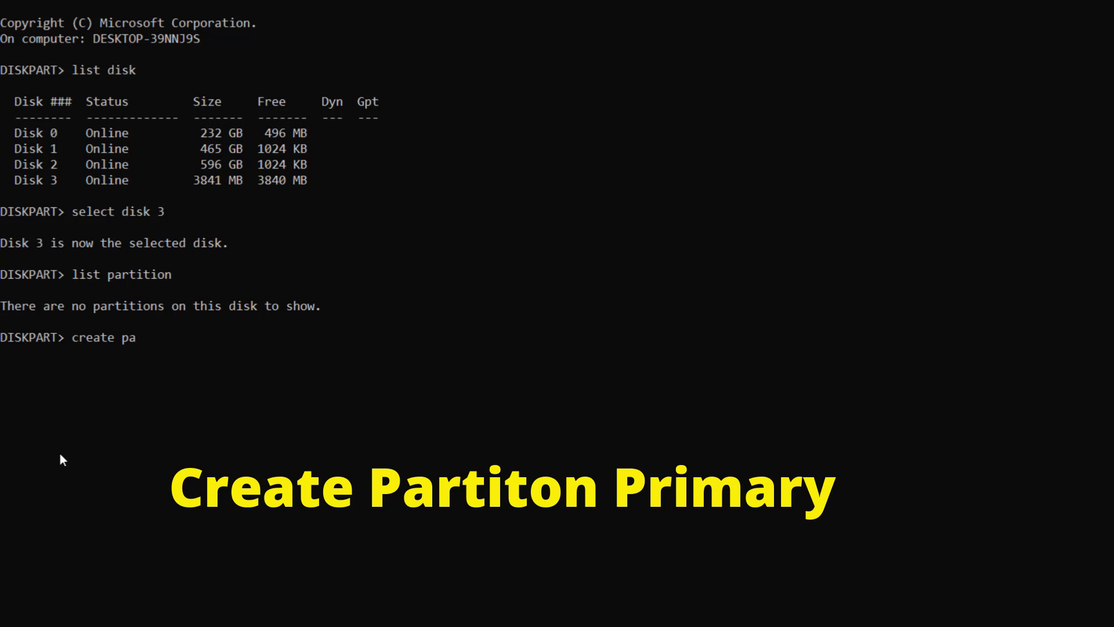
type("rtition prim")
type("ary")
key("Return")
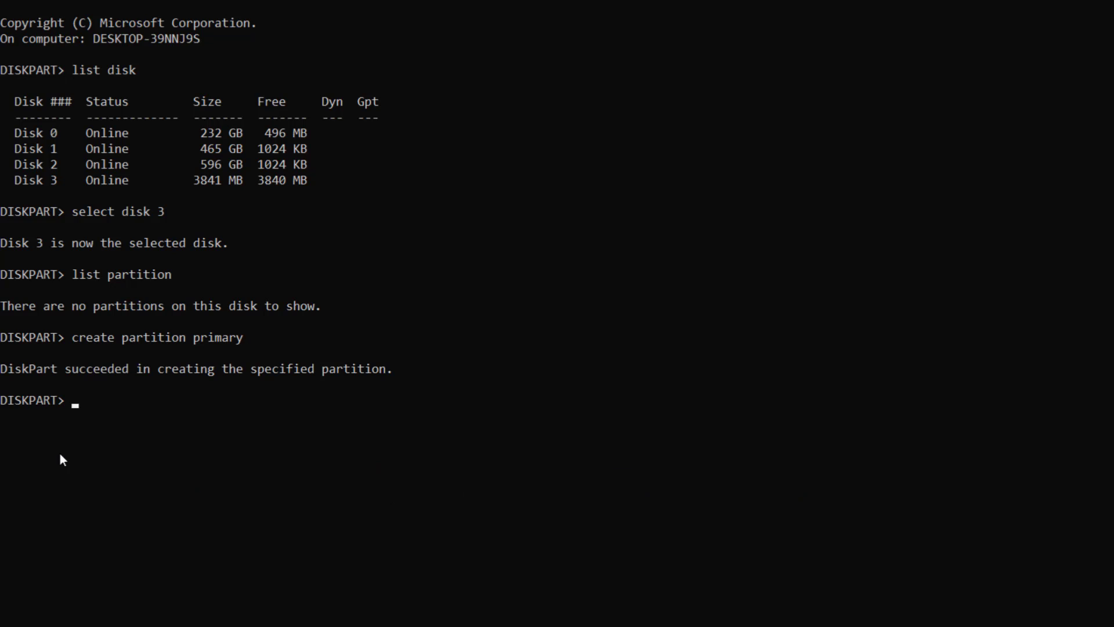
type("format fs")
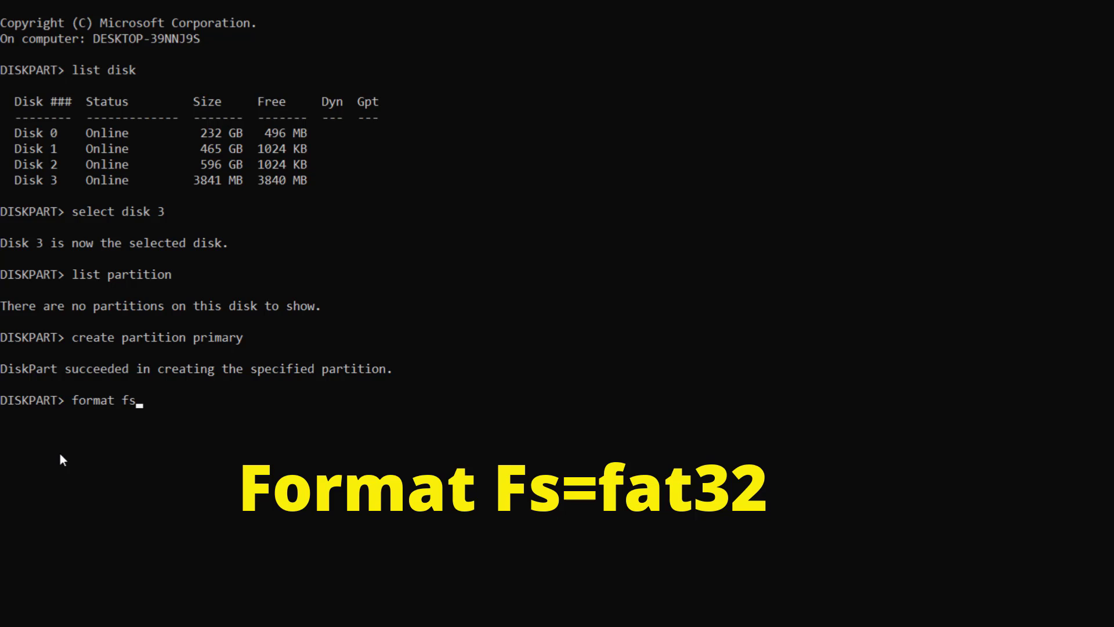
type("=fat32")
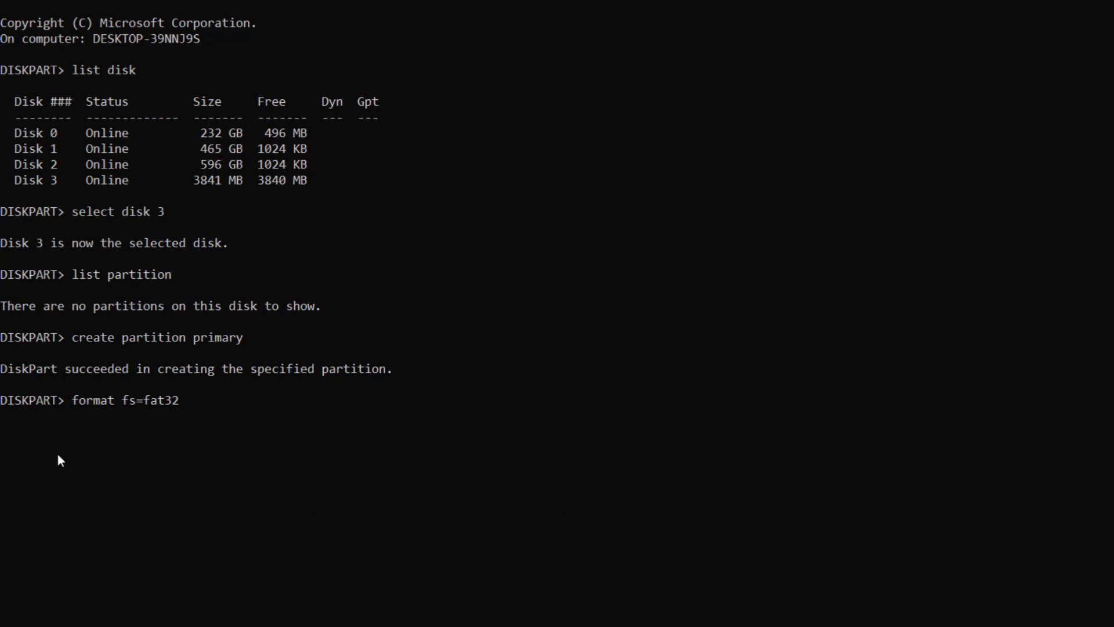
key("Return")
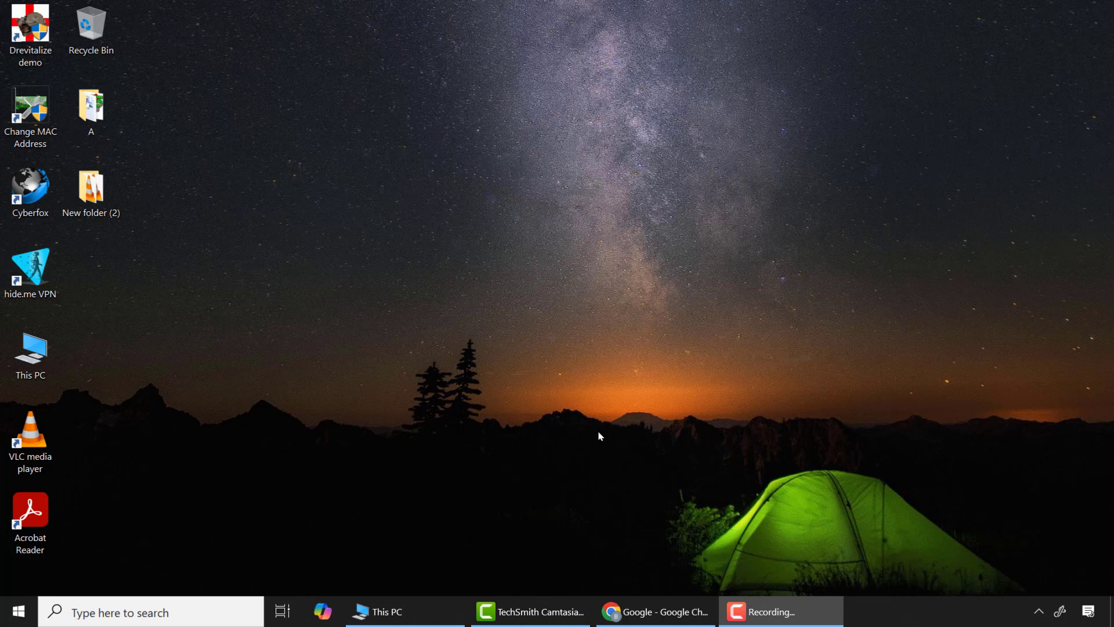
Google 'drevitalize' and download the DRevitalize 4.10 Windows and UEFI demo from drevitalize.com
left_click(647, 612)
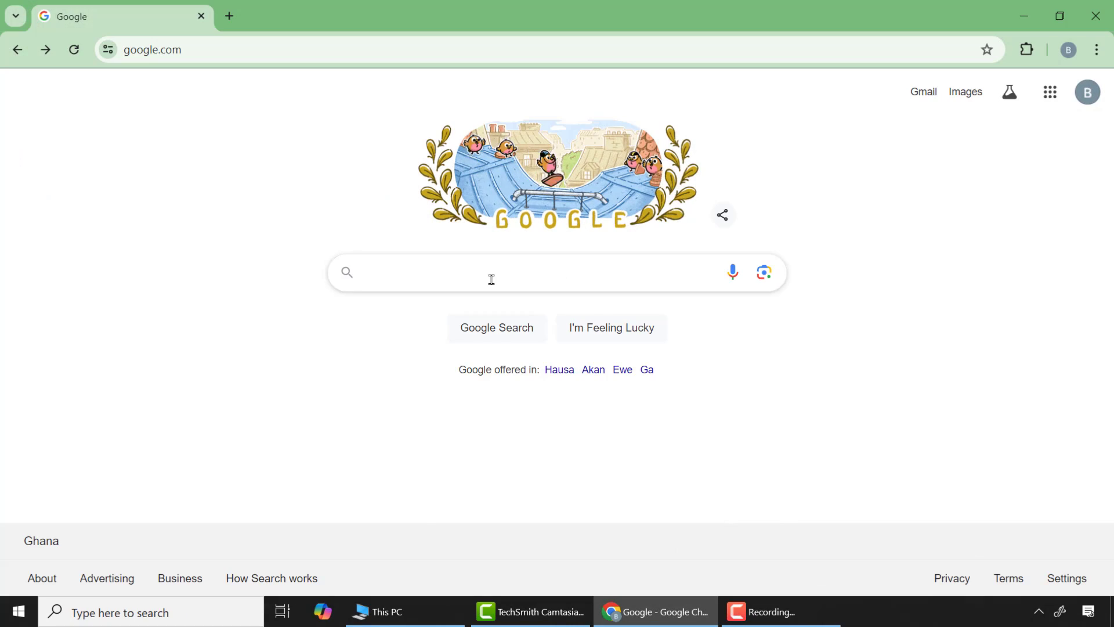
left_click(492, 280)
type("DRE")
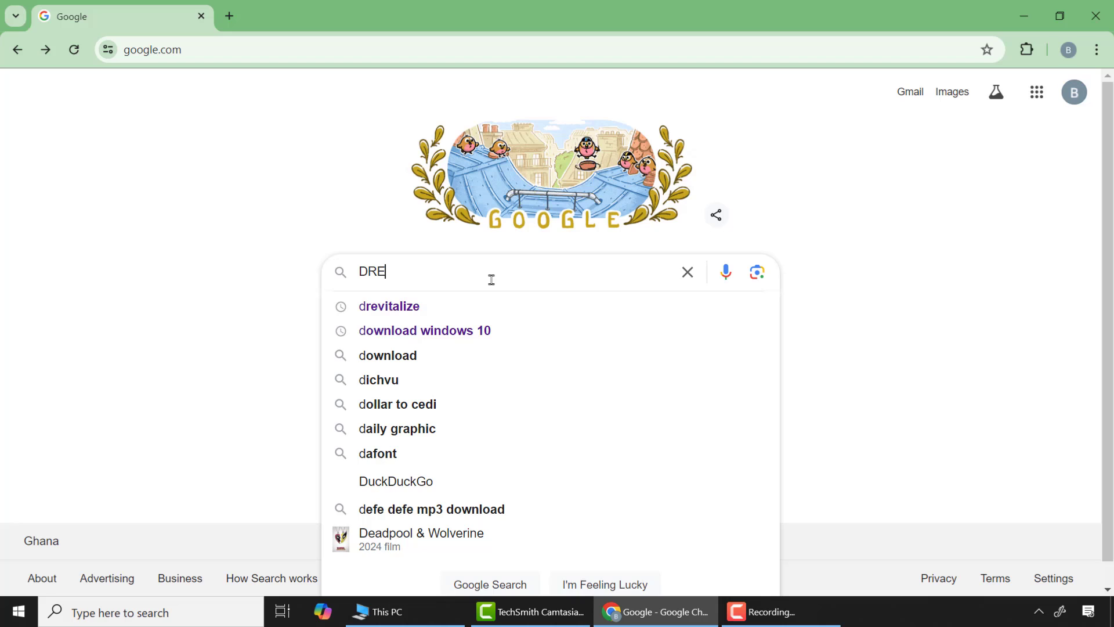
type("VITALIZ")
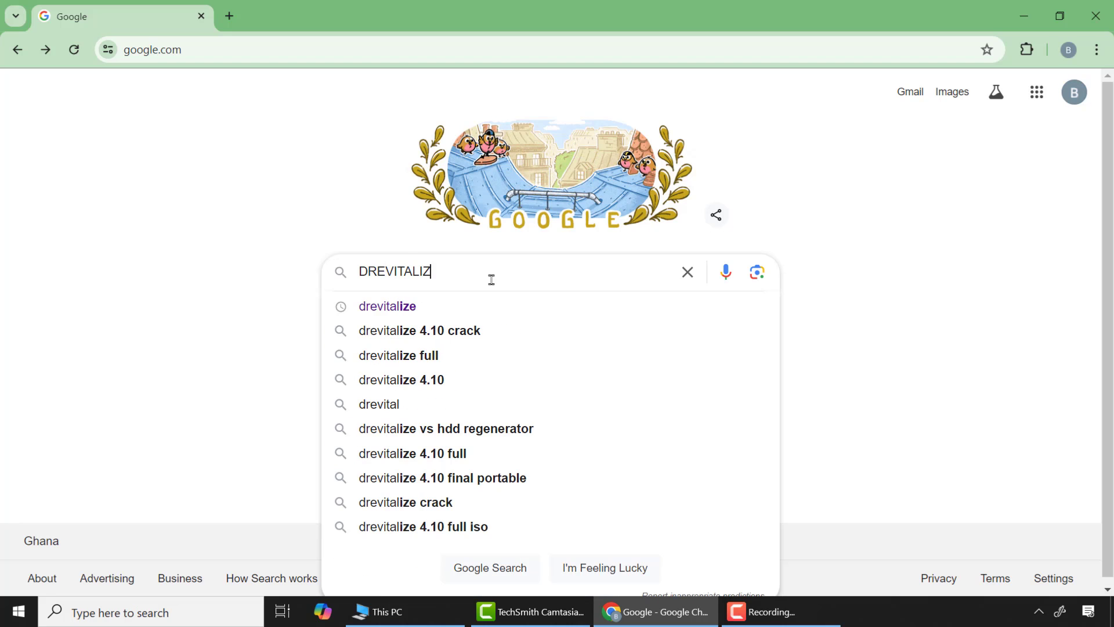
type("WE")
key("BackSpace")
key("BackSpace")
type("E")
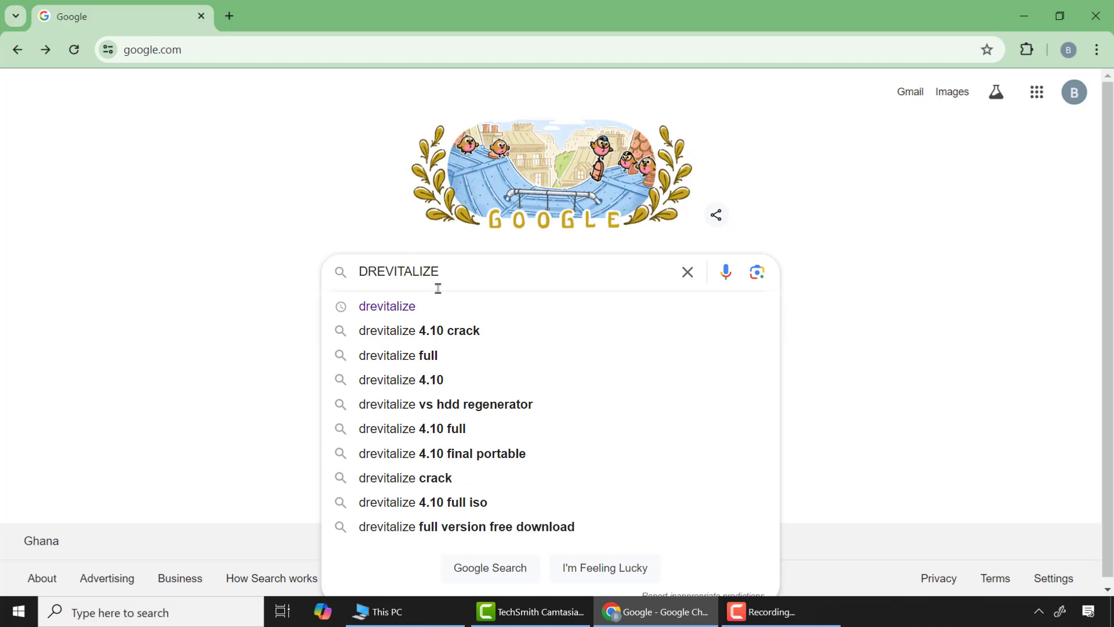
left_click(389, 310)
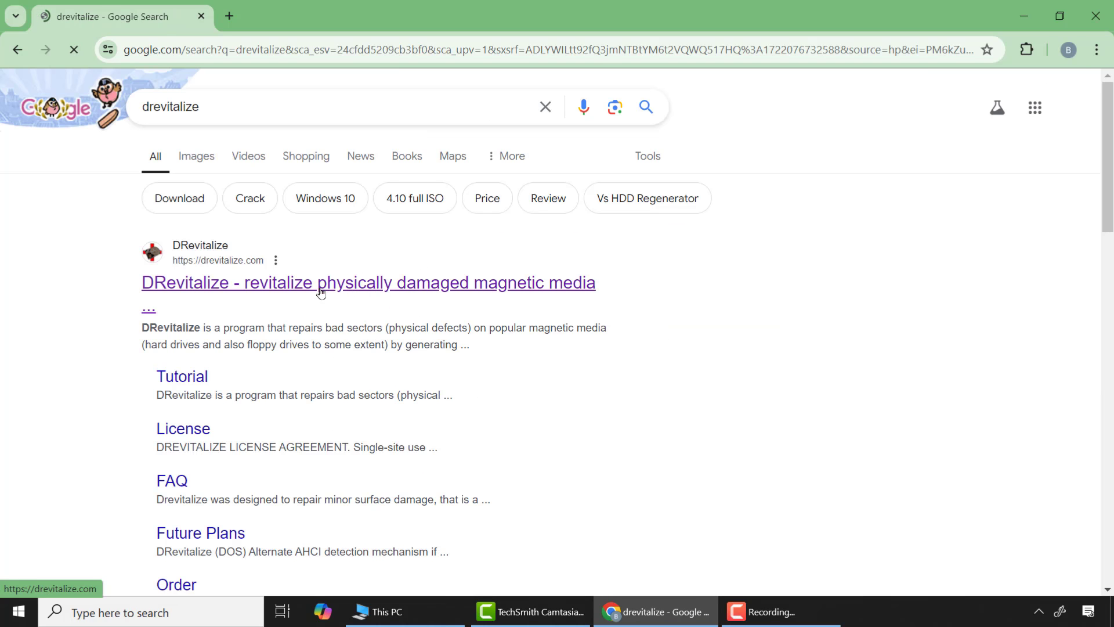
left_click(359, 293)
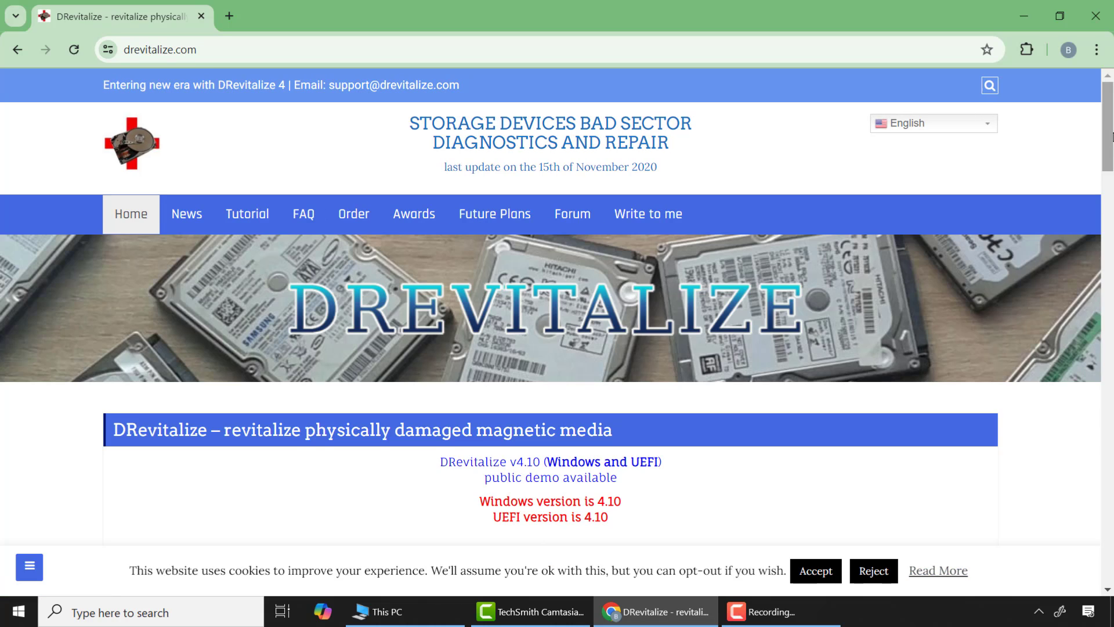
left_click_drag(1113, 135, 1110, 307)
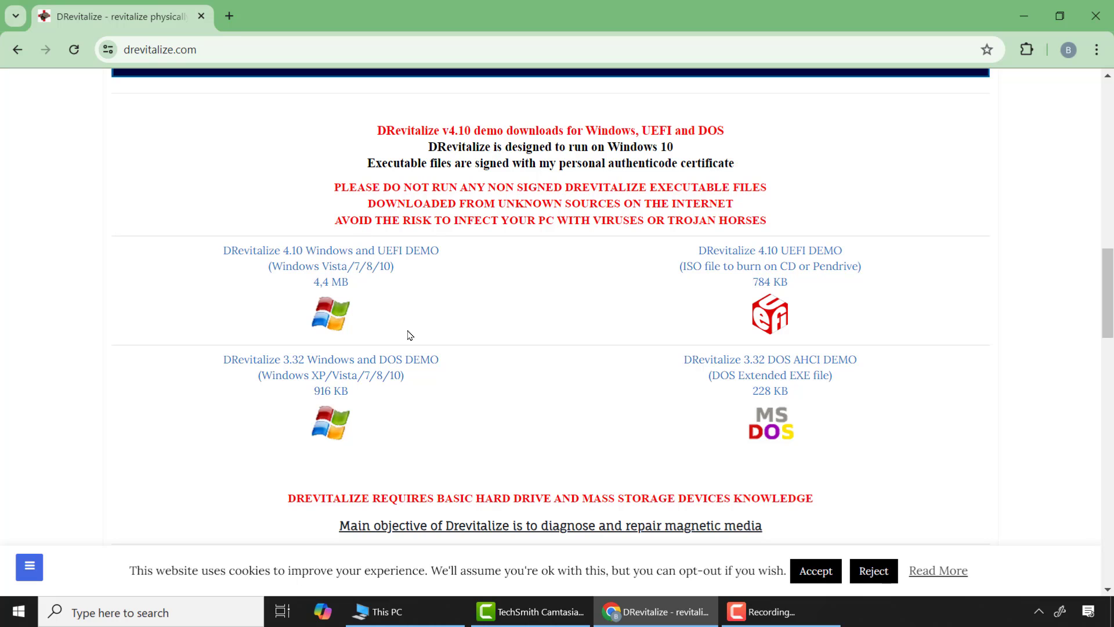
left_click(307, 269)
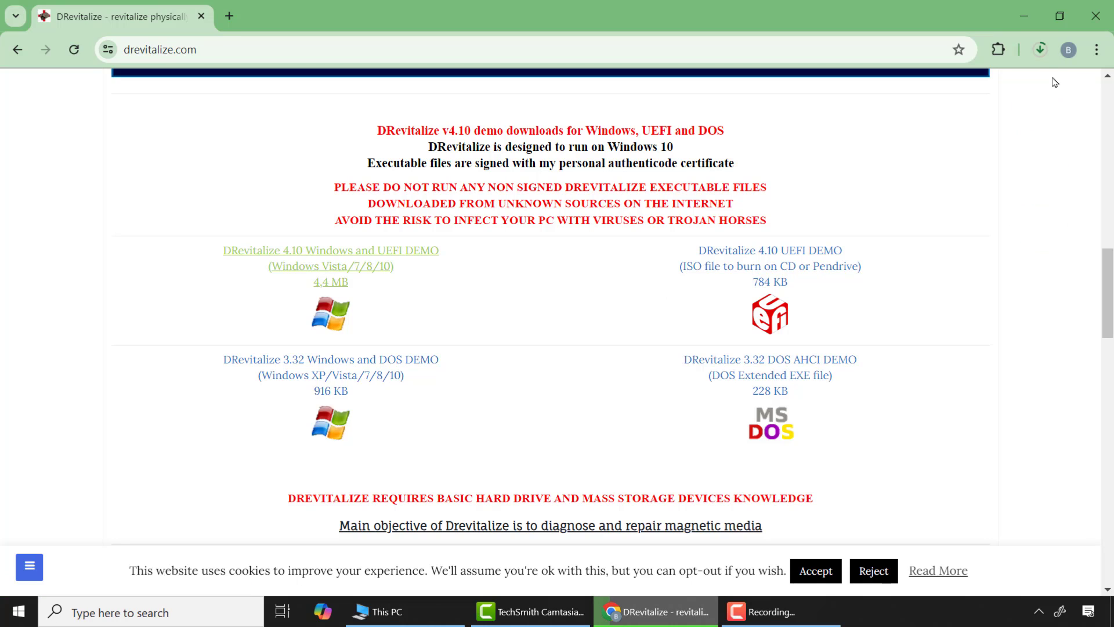
Run the downloaded DRevitalize demo installer, approving UAC and the setup language
left_click(1041, 50)
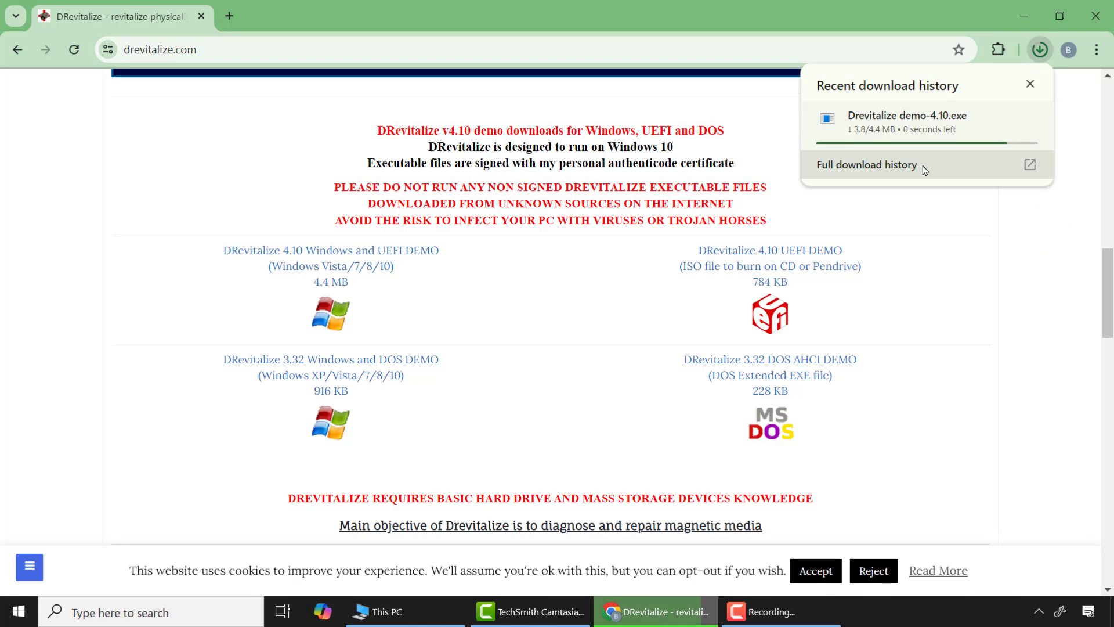
left_click(883, 127)
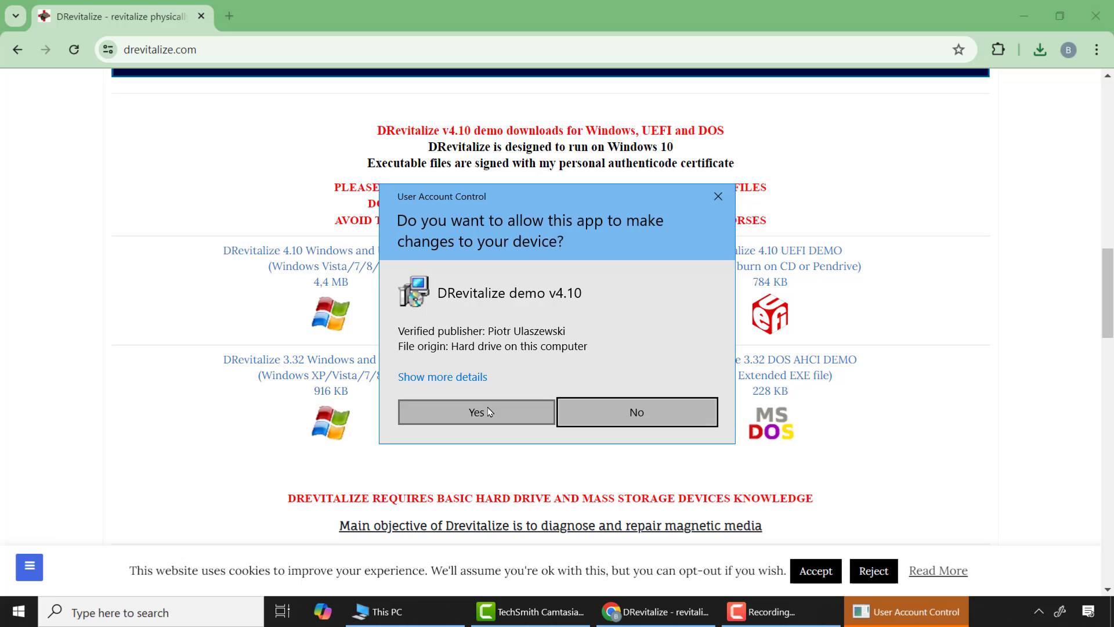
left_click(488, 412)
left_click(579, 345)
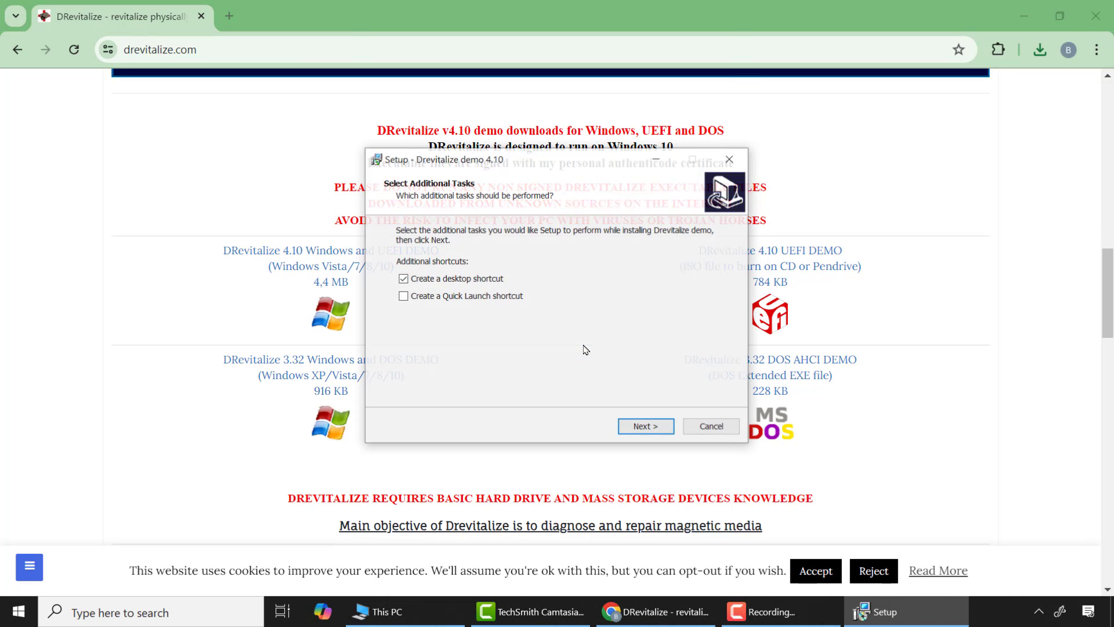
Complete the DRevitalize demo 4.10 setup, exiting the infotool window and finishing the wizard
left_click(645, 427)
left_click(645, 427)
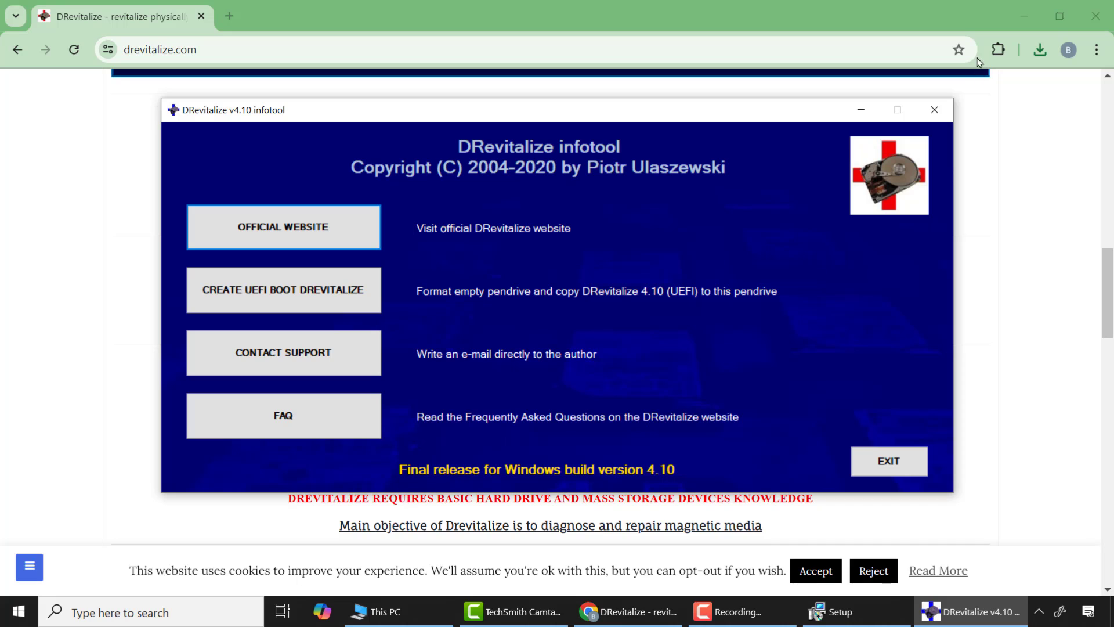
left_click(1017, 20)
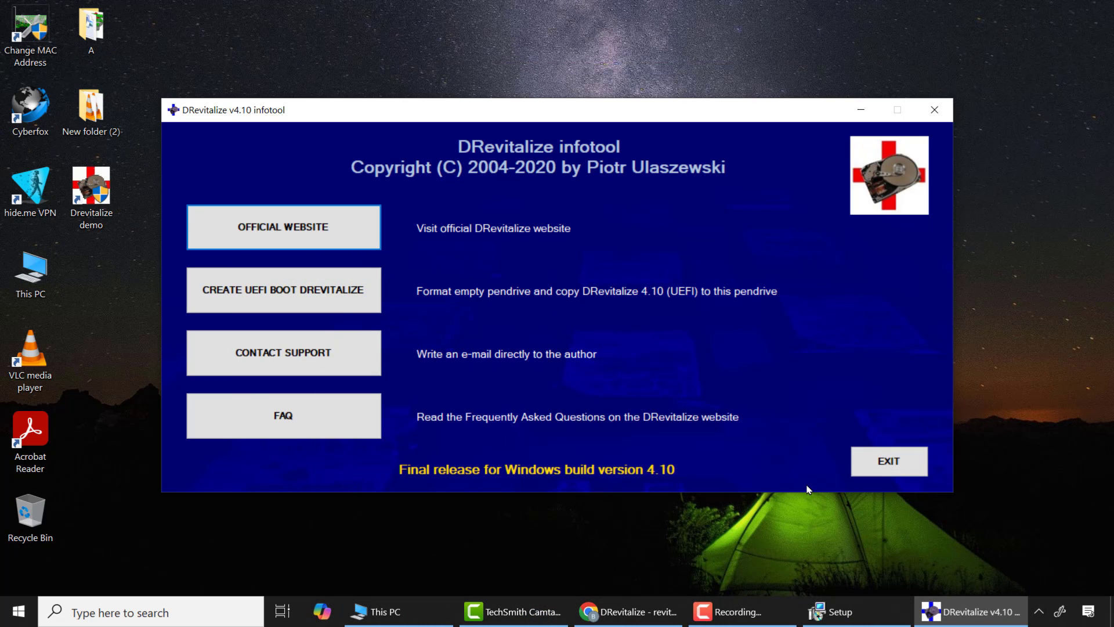
left_click(891, 466)
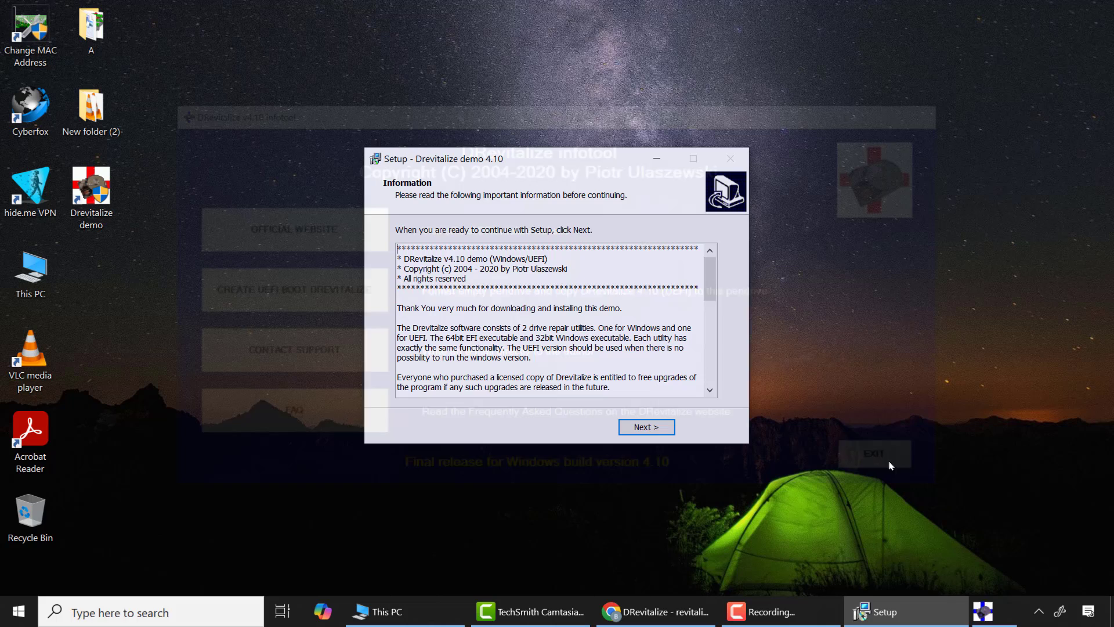
left_click(662, 434)
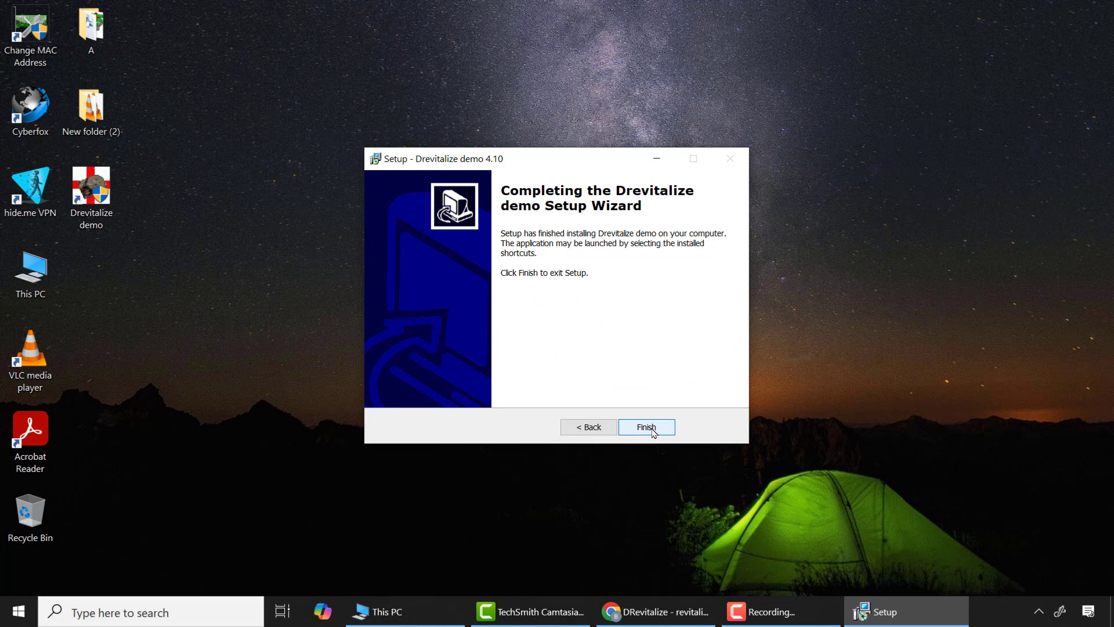
left_click(647, 427)
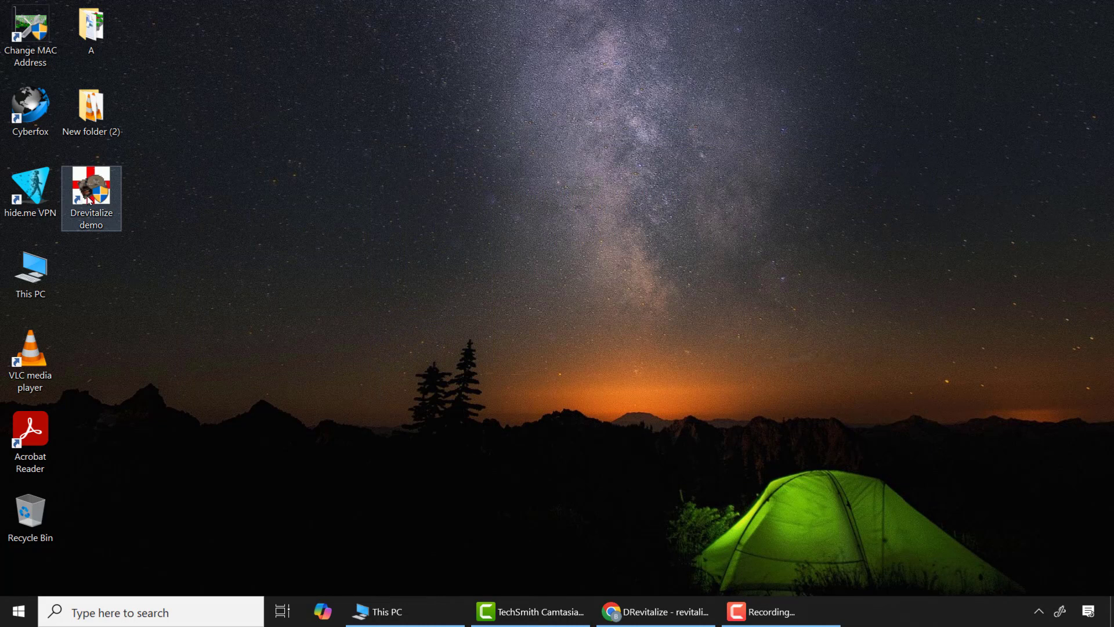
Launch the Drevitalize demo desktop shortcut with administrator rights
double_click(106, 196)
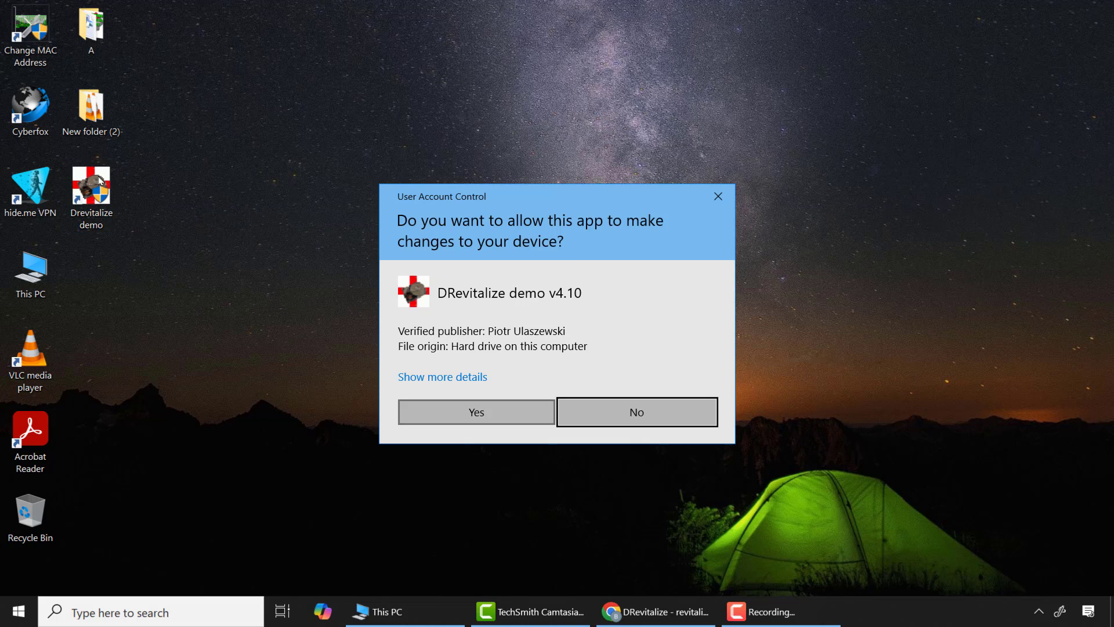
left_click(476, 412)
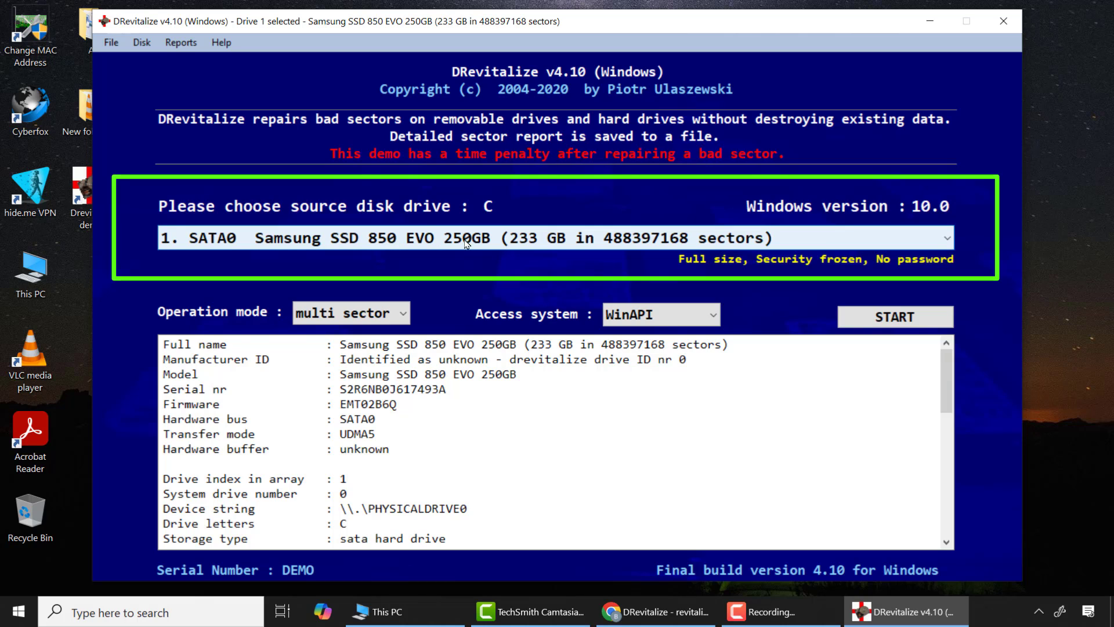
Select 4. USB0 Generic STORAGE DEVICE (4 GB) as the source drive and continue
left_click(946, 240)
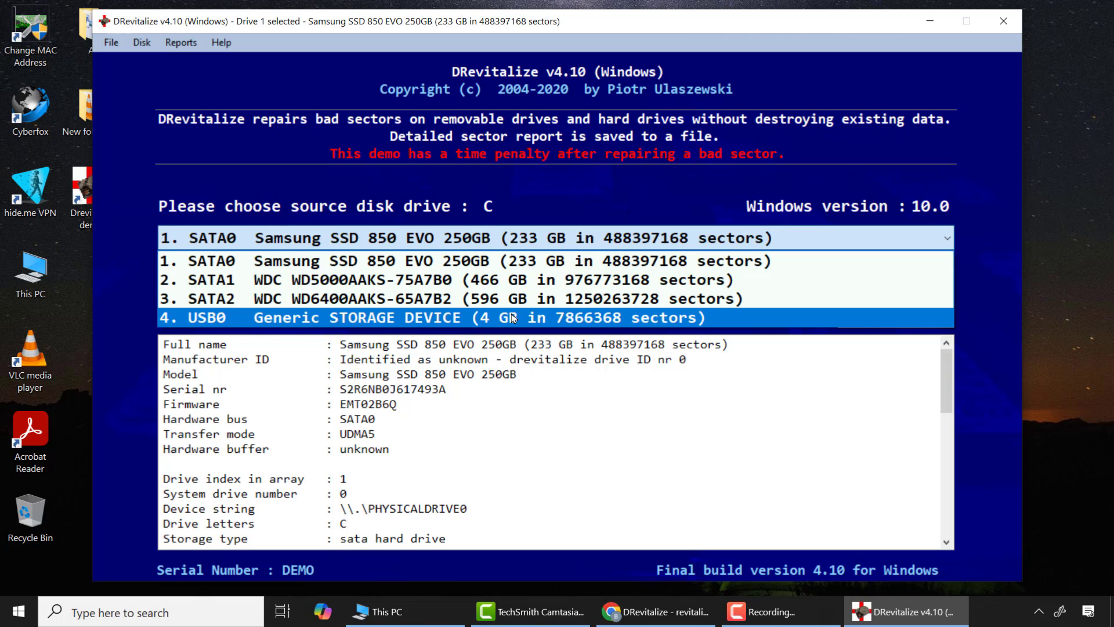
left_click(518, 322)
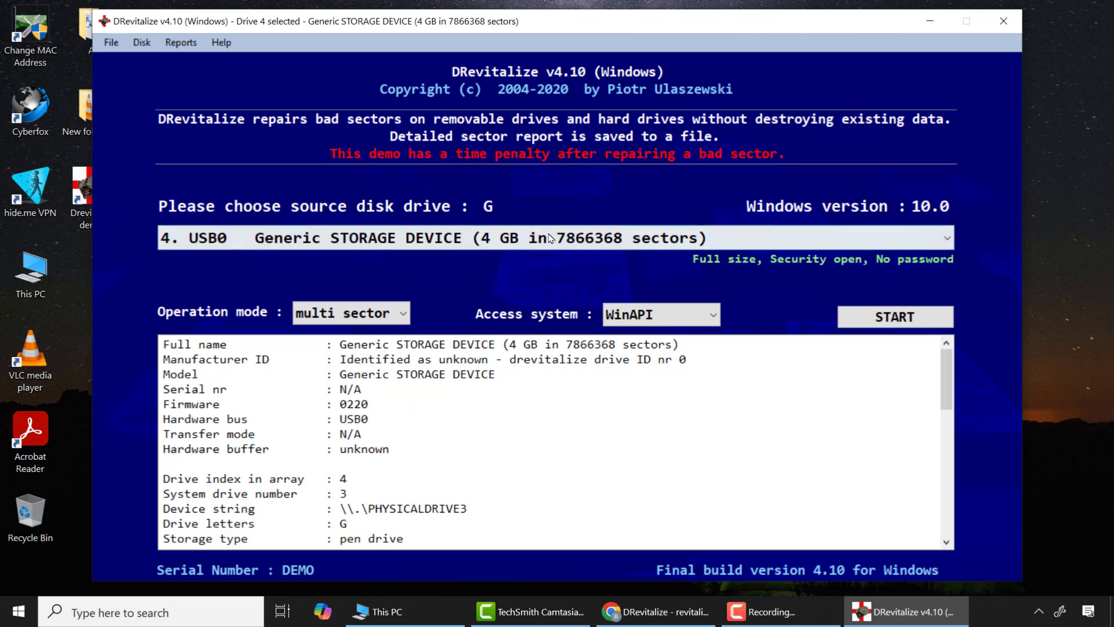
left_click(888, 323)
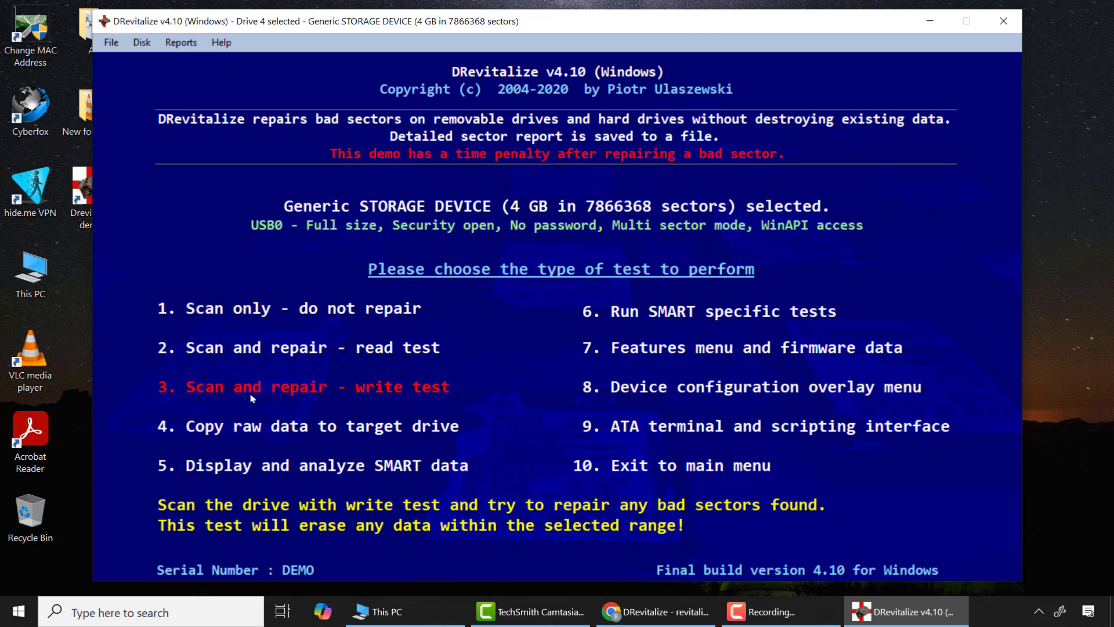
Run the Scan and repair write test on the 4 GB USB device, accepting data erasure
left_click(288, 391)
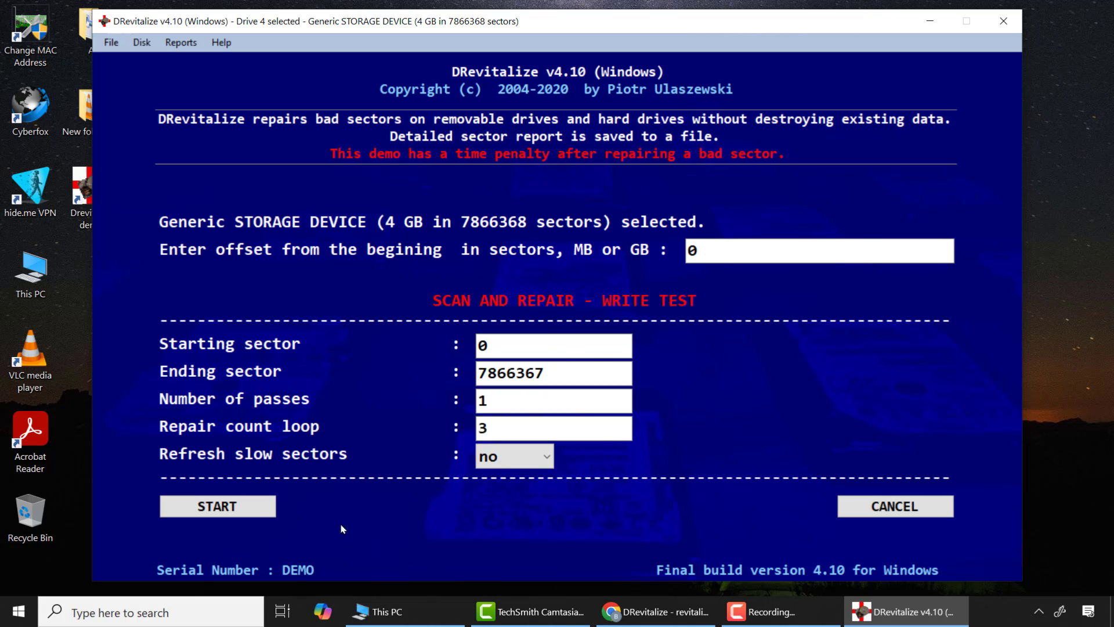
key("Return")
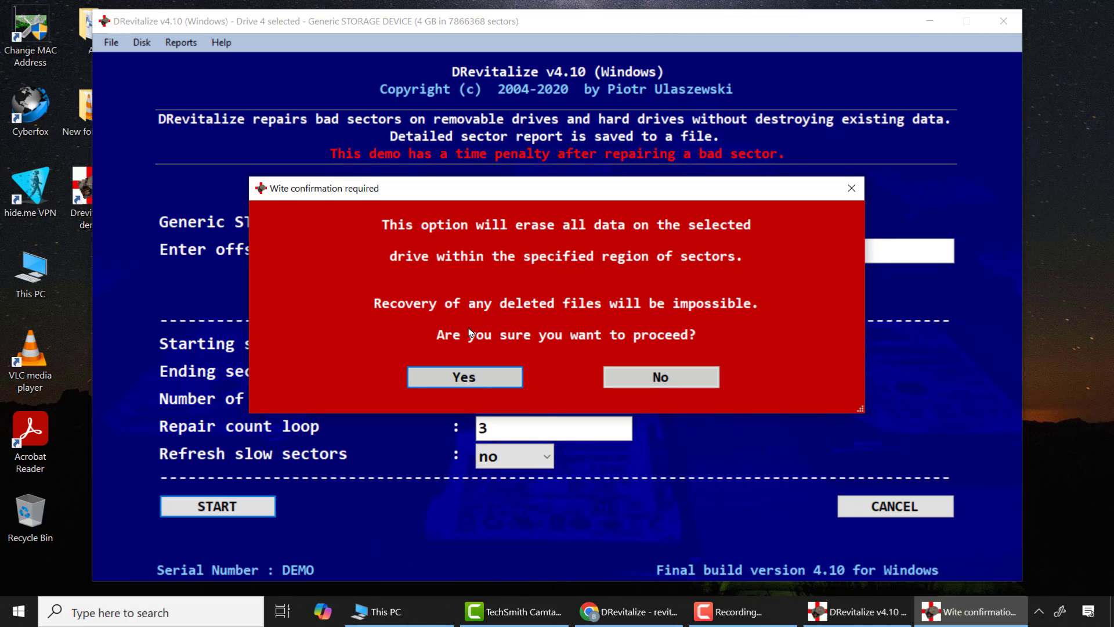
left_click(461, 381)
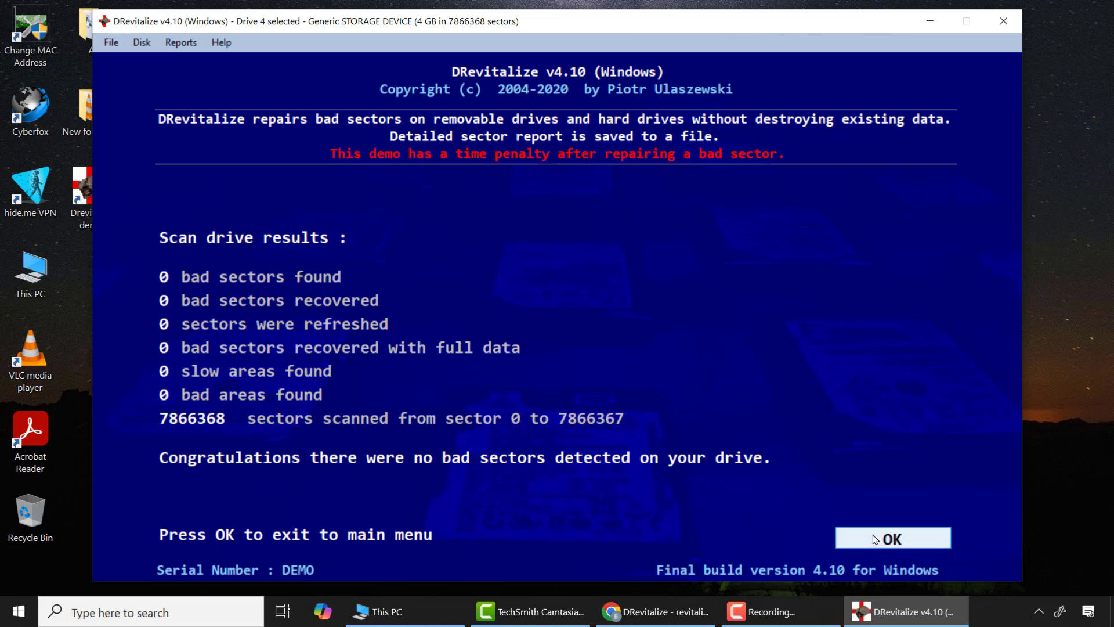
Dismiss the test results, close DRevitalize and bring back This PC
left_click(893, 538)
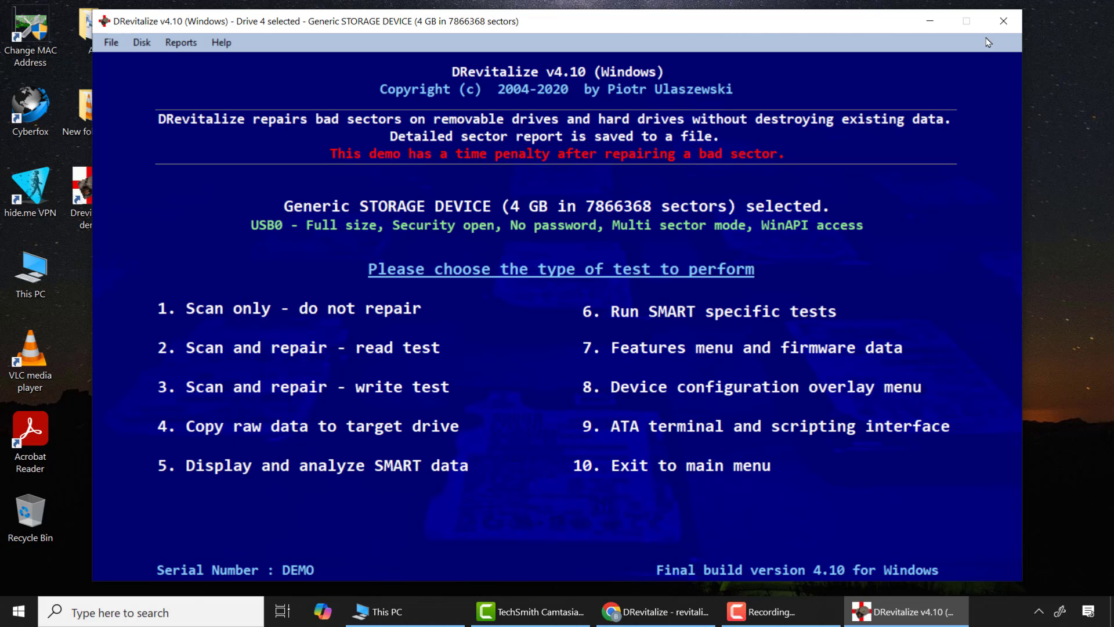
left_click(1003, 21)
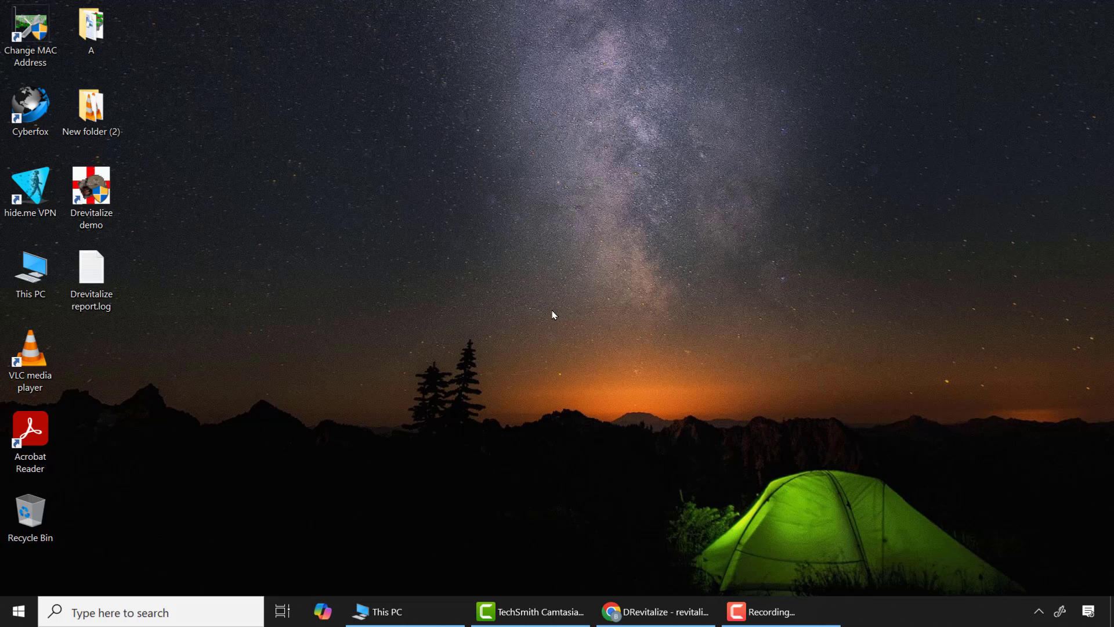
left_click(401, 611)
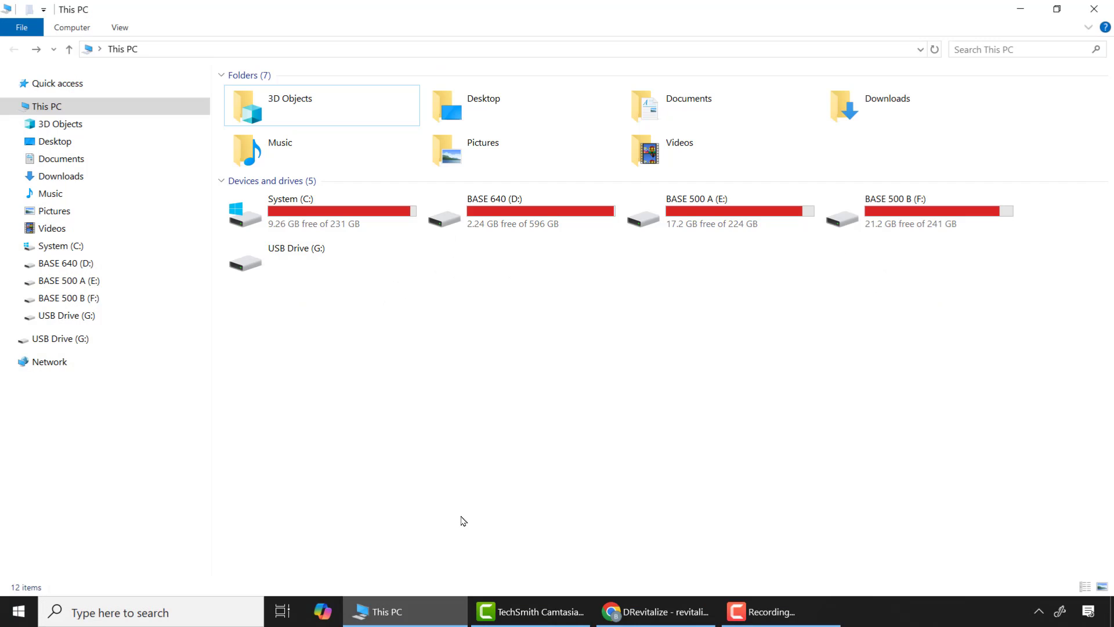
Format USB Drive (G:), confirming the data wipe and the completion notice
right_click(291, 251)
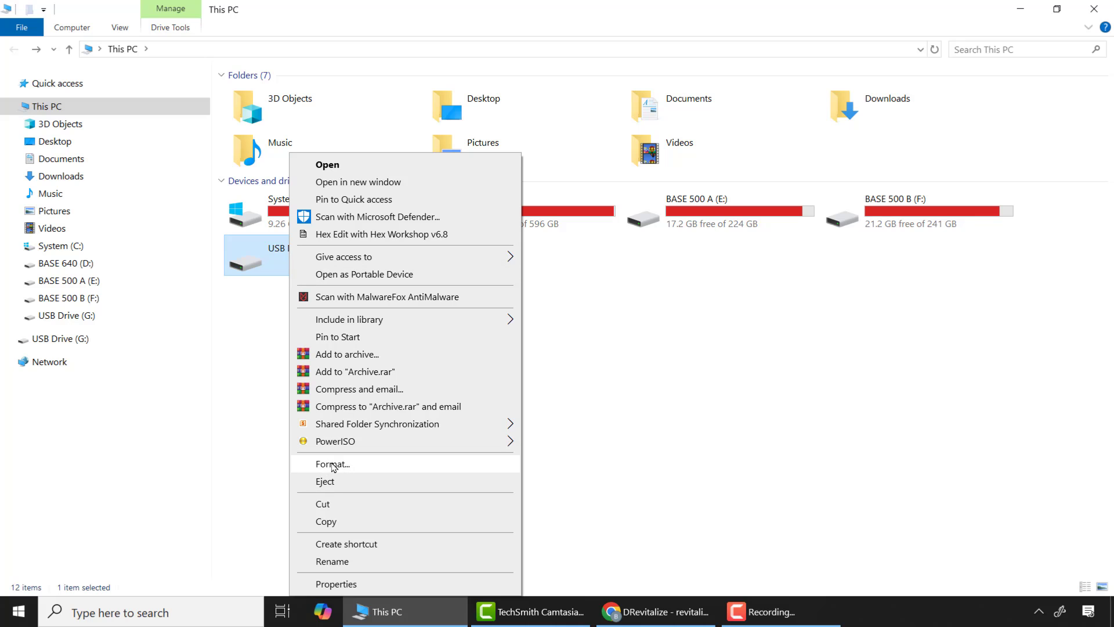
left_click(333, 467)
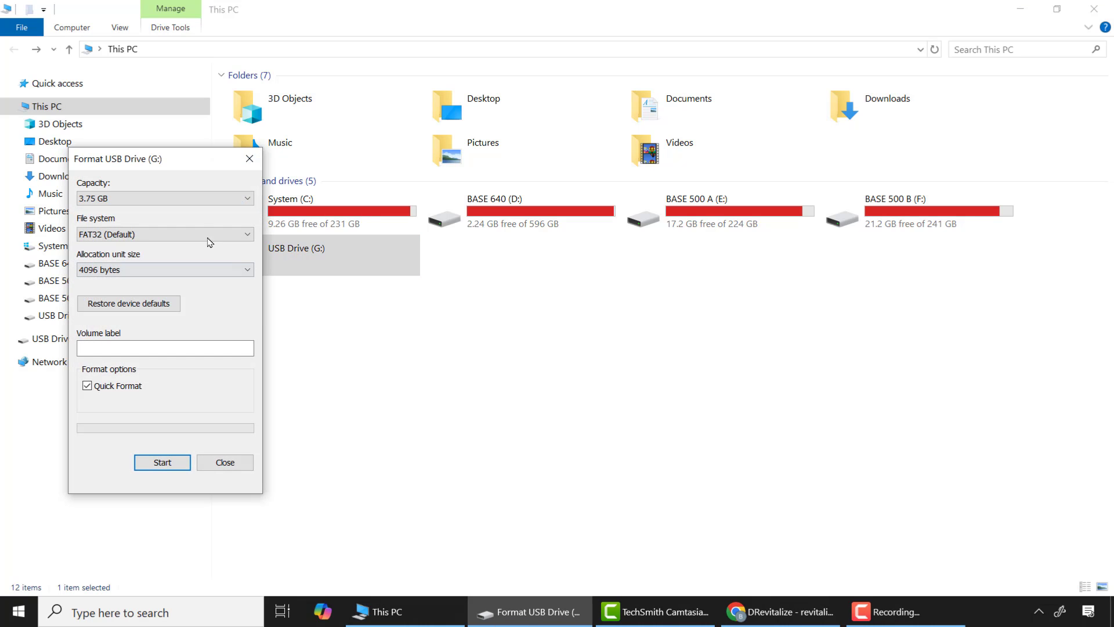
left_click_drag(159, 163, 564, 183)
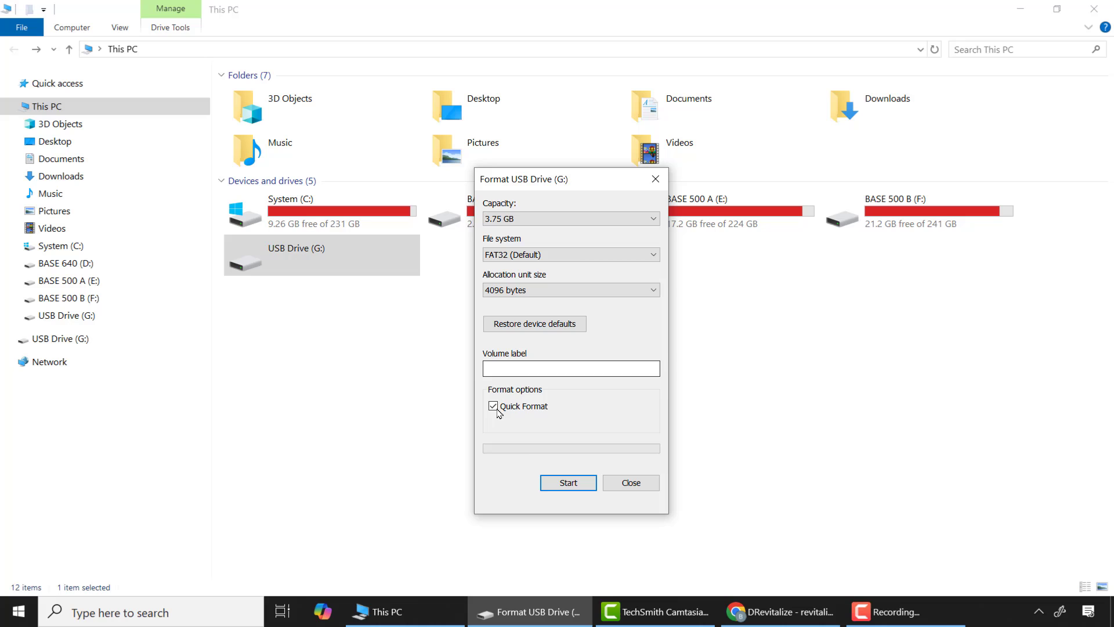
left_click(567, 484)
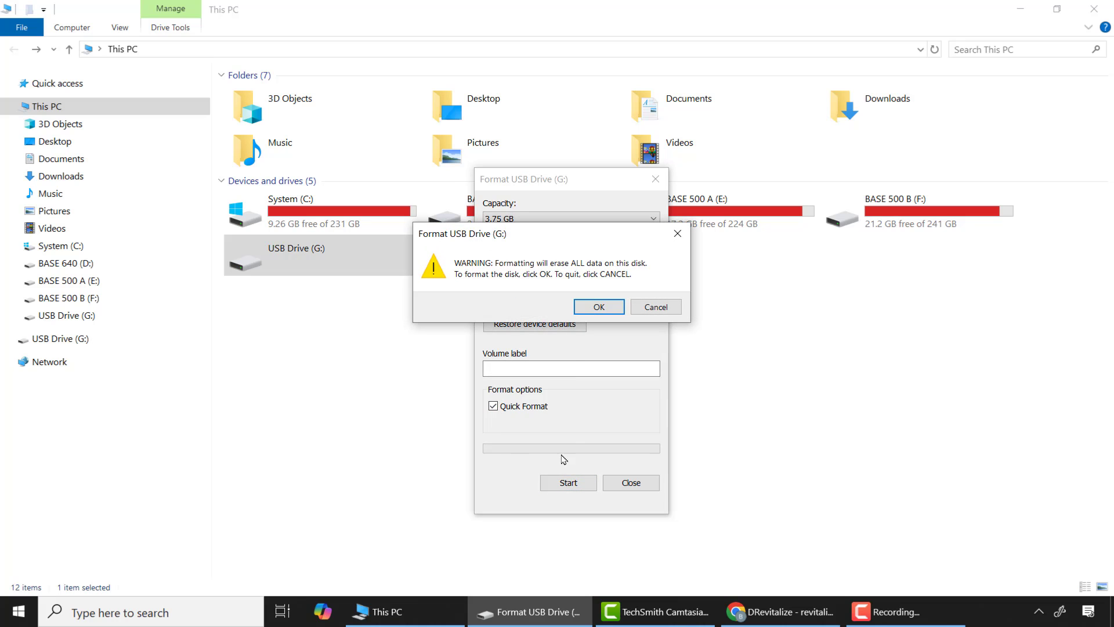
left_click(599, 307)
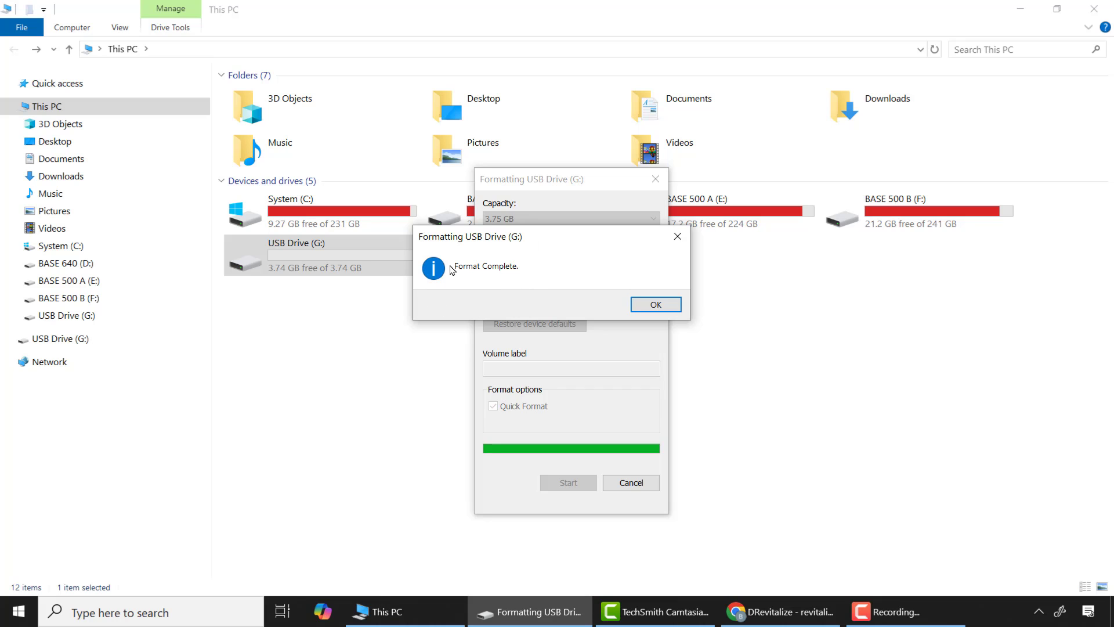
left_click(656, 303)
left_click(655, 179)
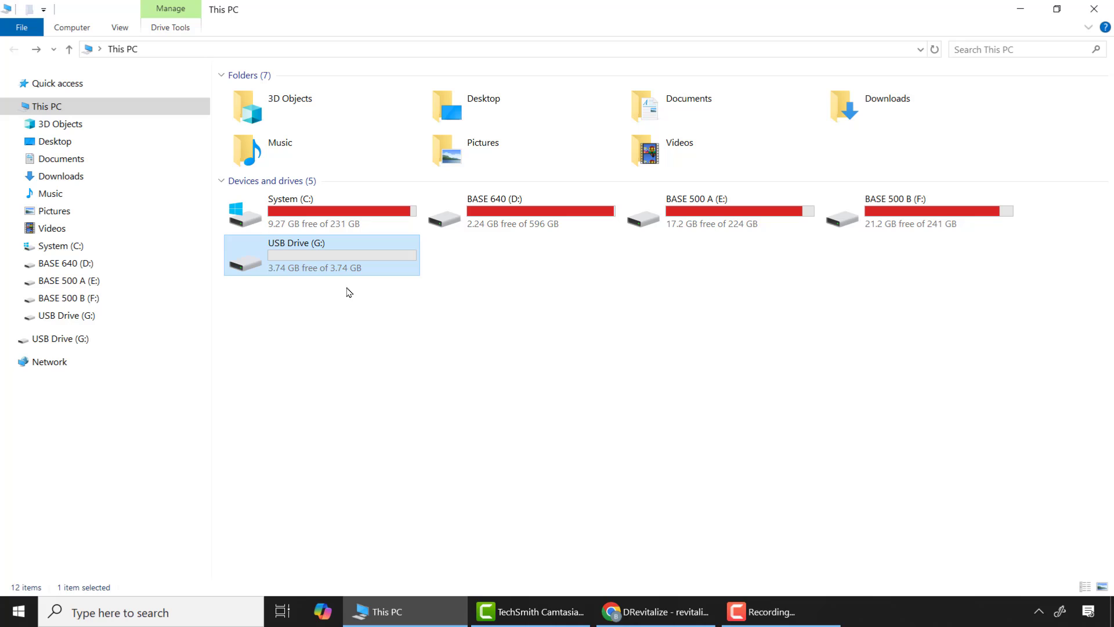
Open USB Drive (G:) and show its Properties dialog in the screen centre
double_click(319, 263)
right_click(572, 207)
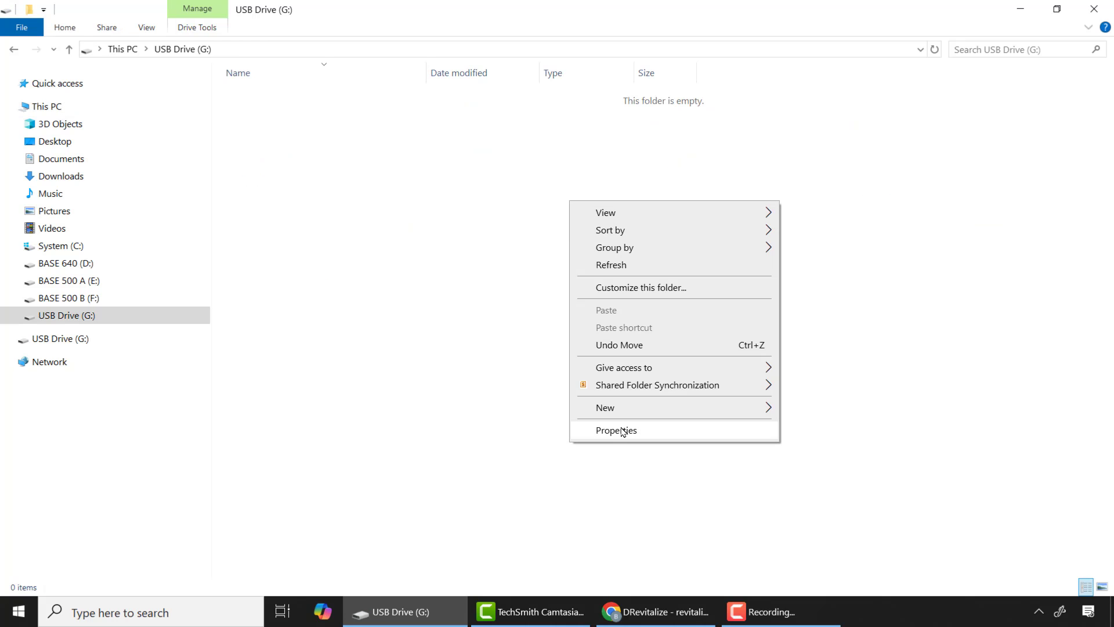
left_click(622, 430)
left_click_drag(169, 79, 624, 143)
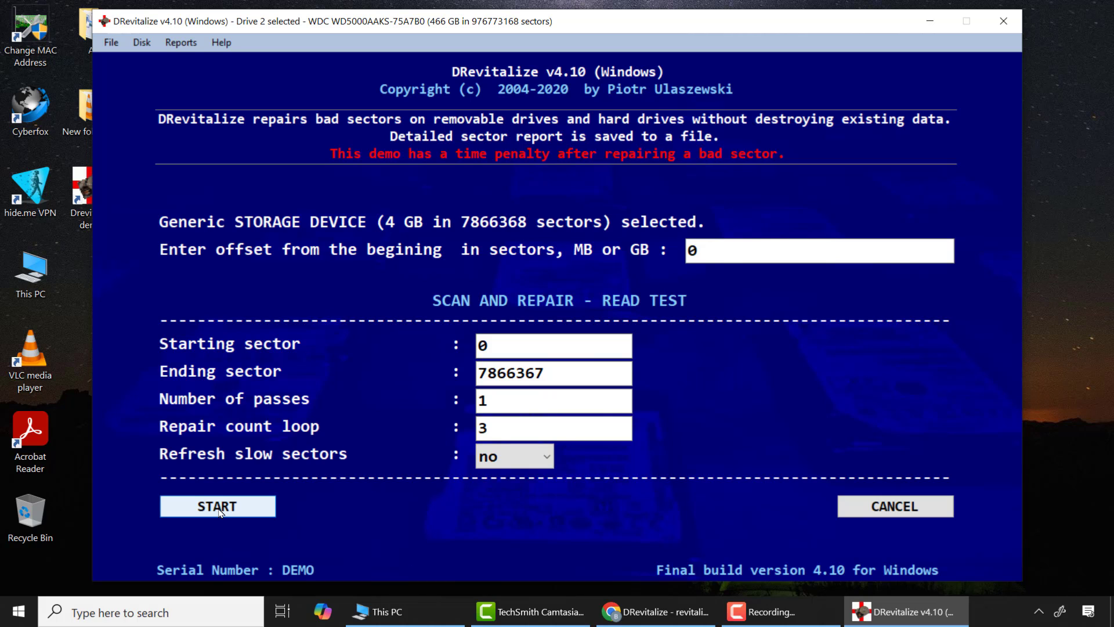
Start the Scan and Repair read test on the 4 GB USB device
left_click(218, 510)
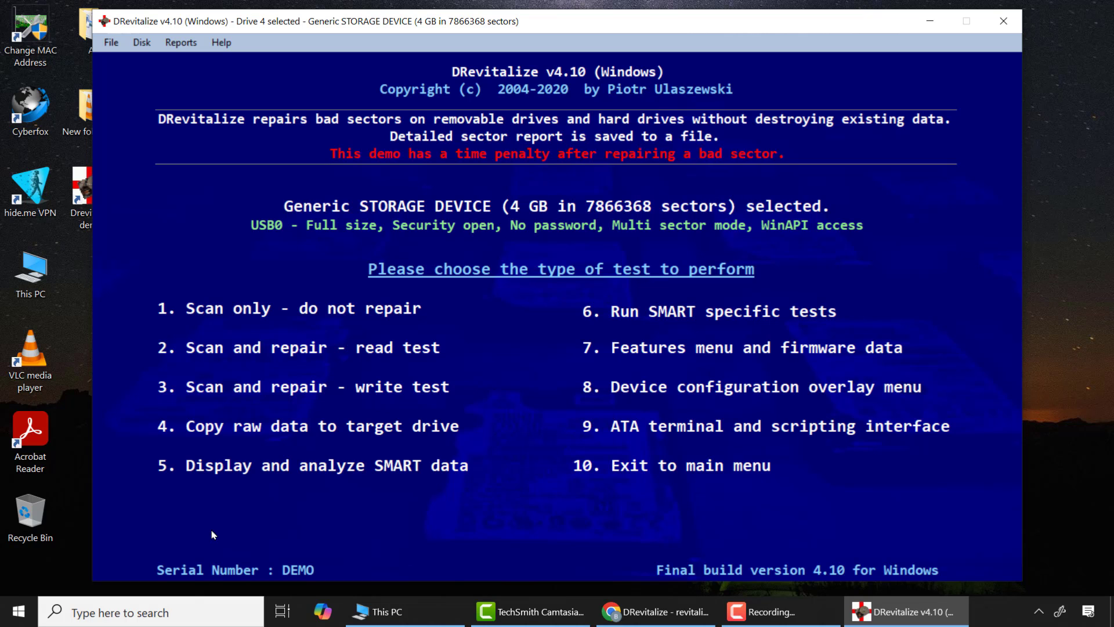
Launch option 3, the Scan and repair write test, on the 4 GB USB device
key("3")
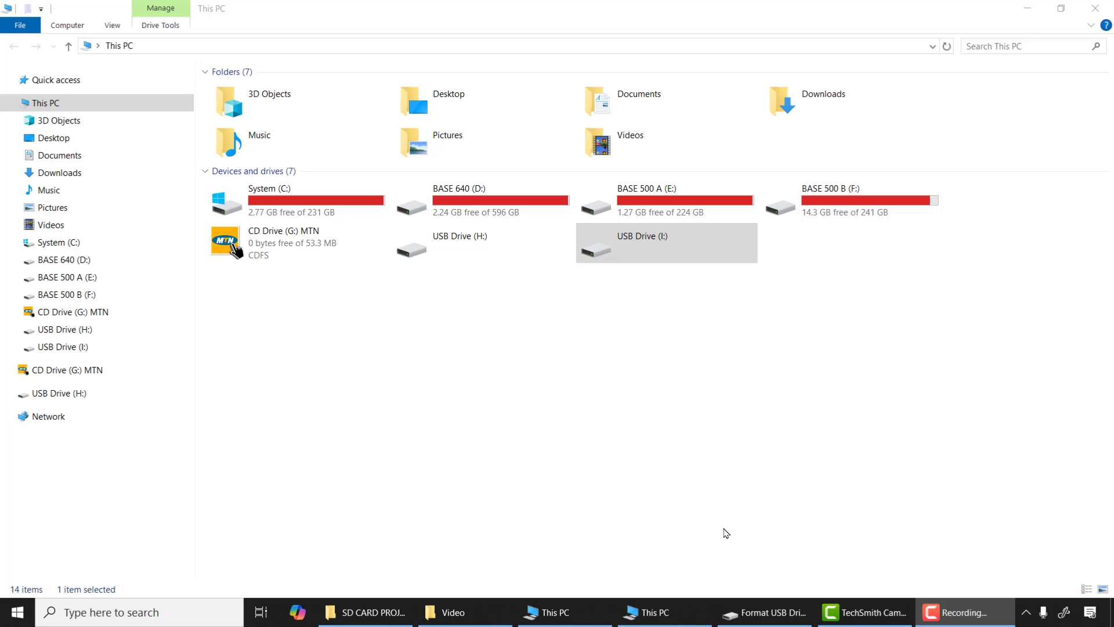
Format USB Drive (I:) from its context menu, confirming the data erase
left_click(614, 246)
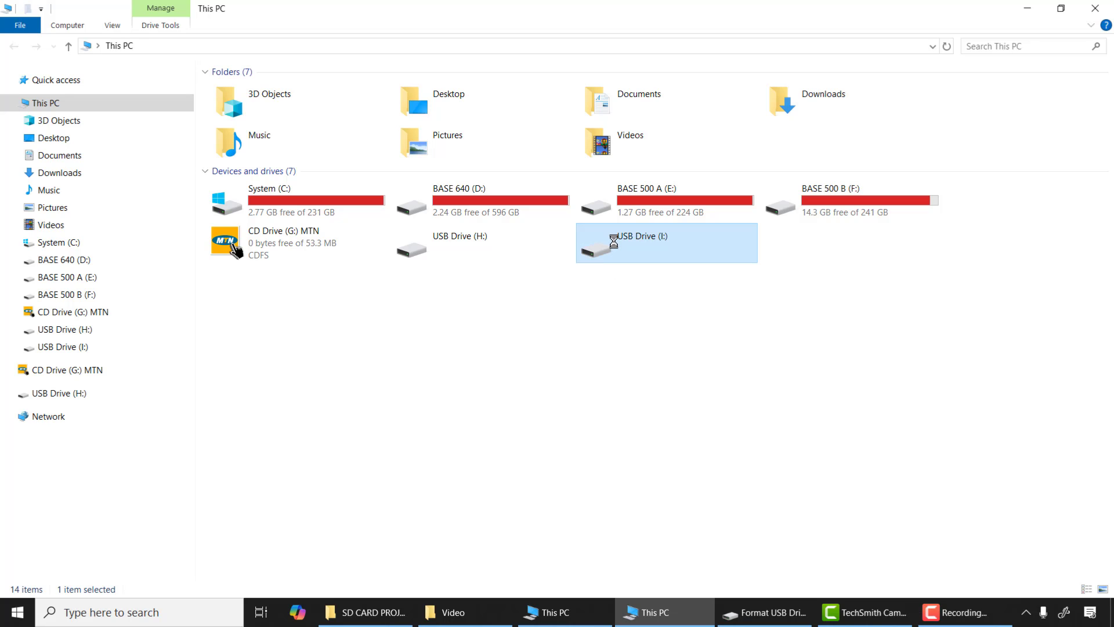
right_click(613, 242)
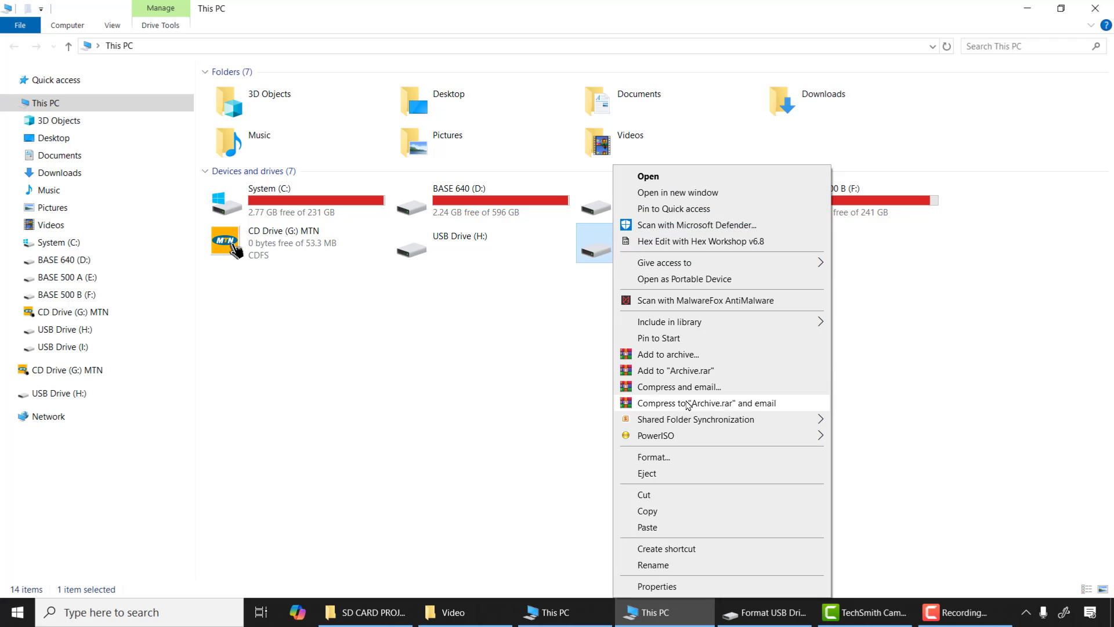
left_click(651, 461)
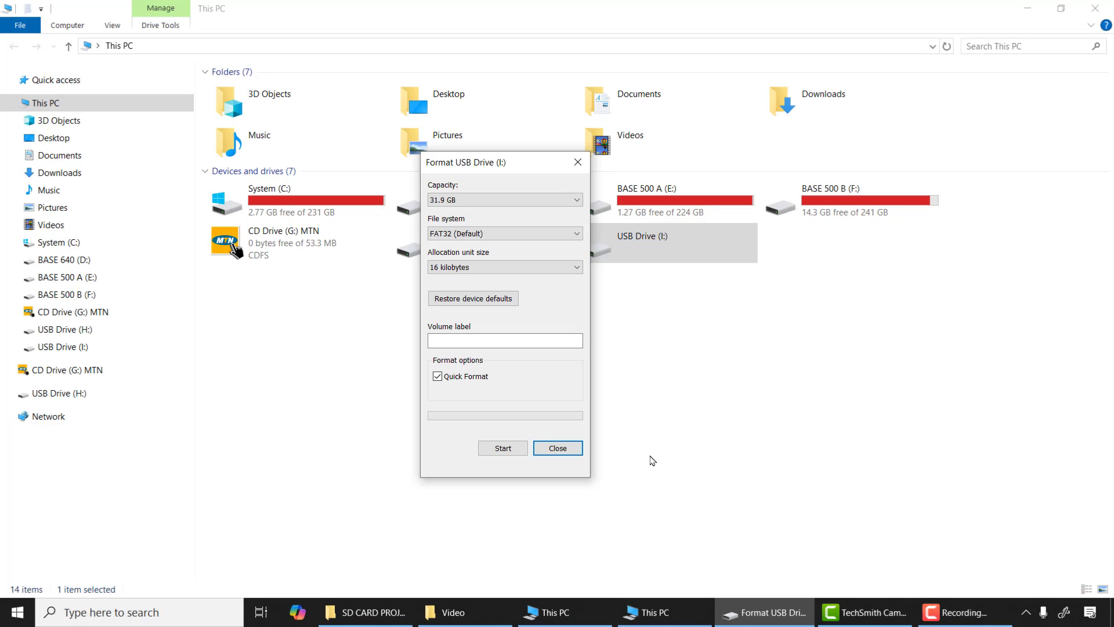
left_click(504, 449)
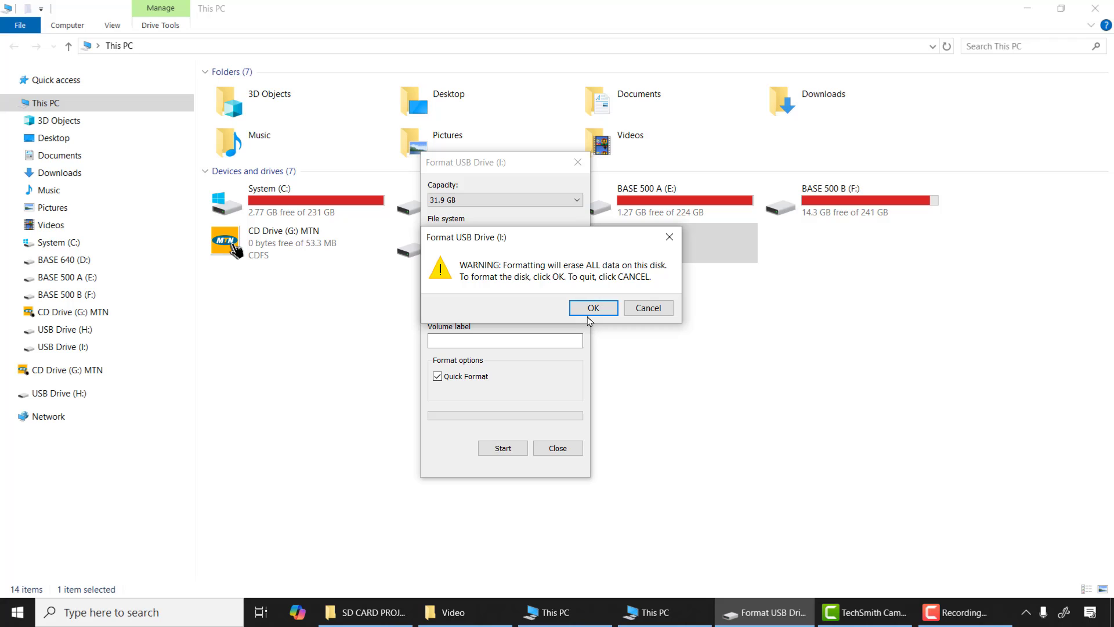
left_click(594, 309)
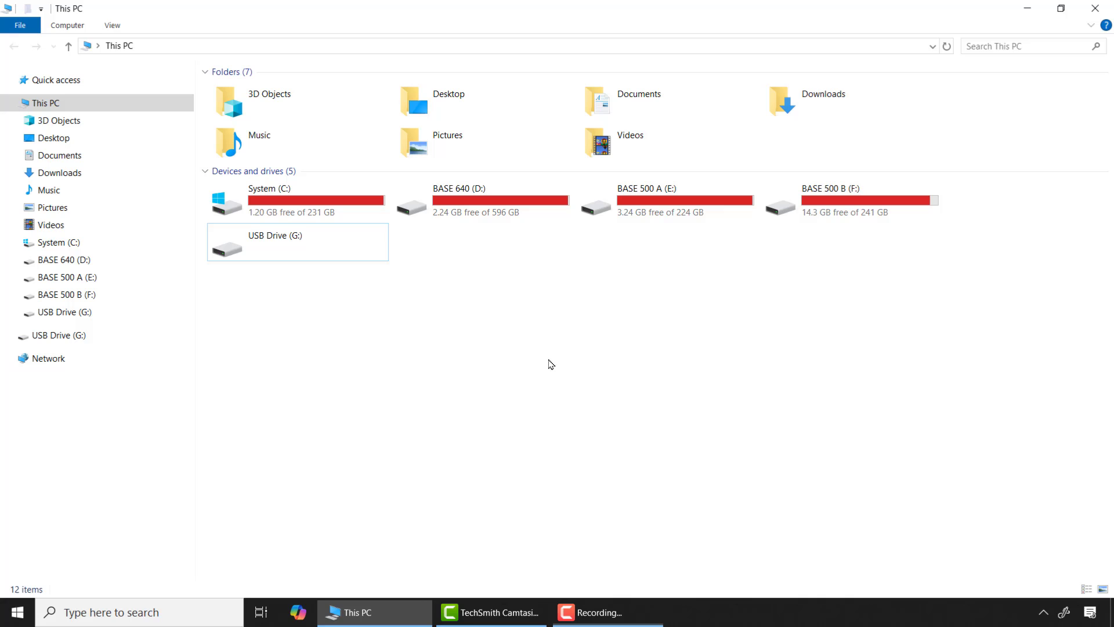
Format USB Drive (G:), acknowledge completion, and open the now-empty drive
left_click(267, 244)
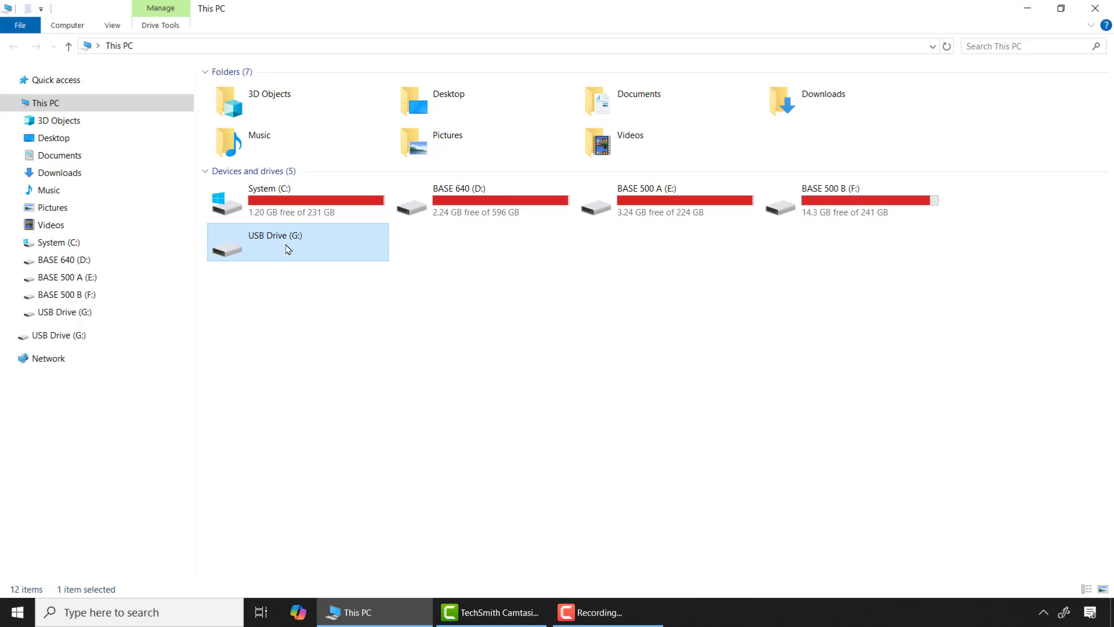
right_click(287, 249)
left_click(328, 474)
left_click_drag(157, 151, 617, 180)
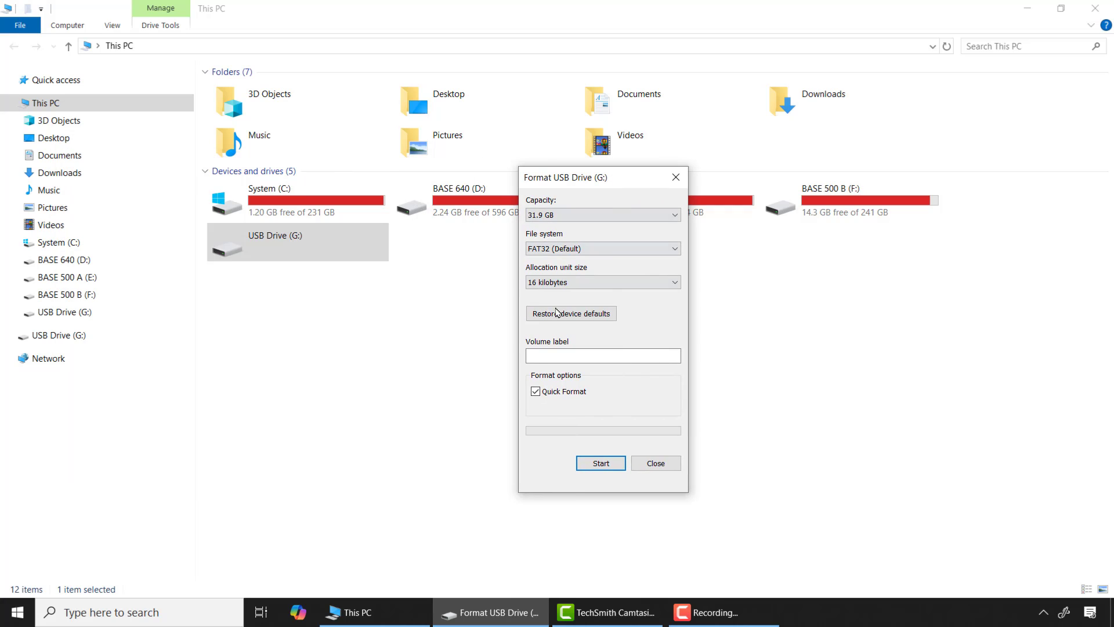
left_click(602, 465)
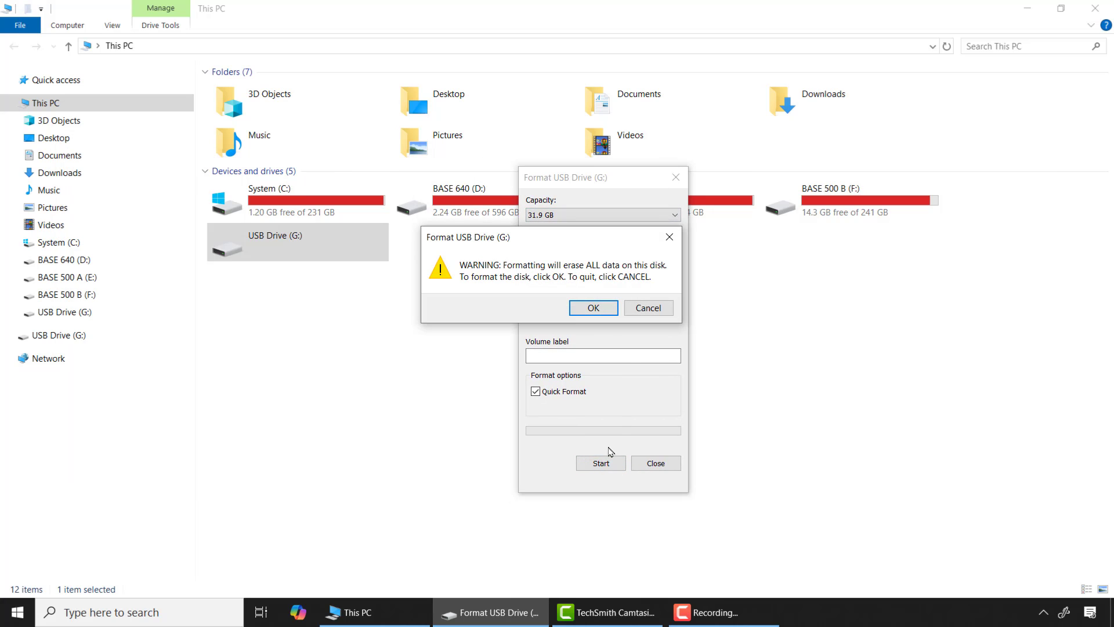
left_click(594, 309)
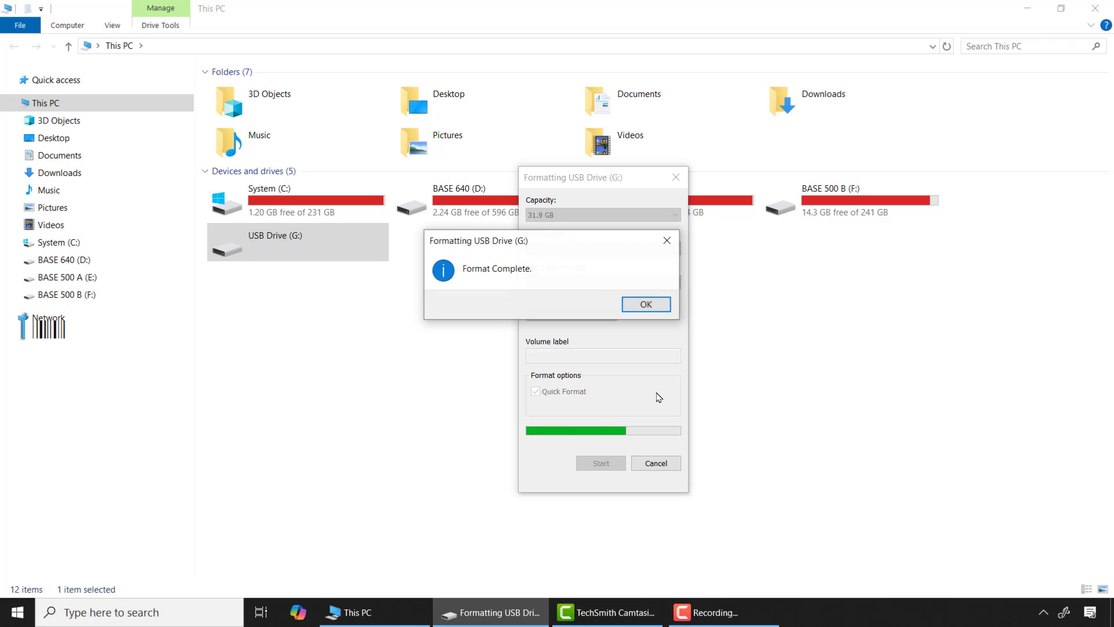
left_click(648, 305)
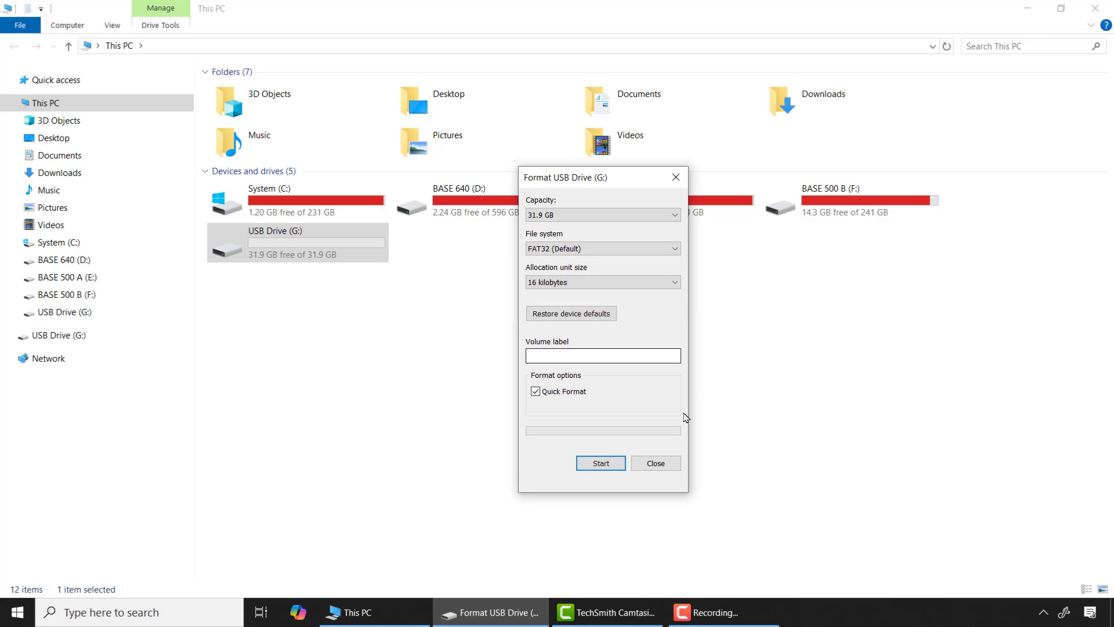
left_click(650, 465)
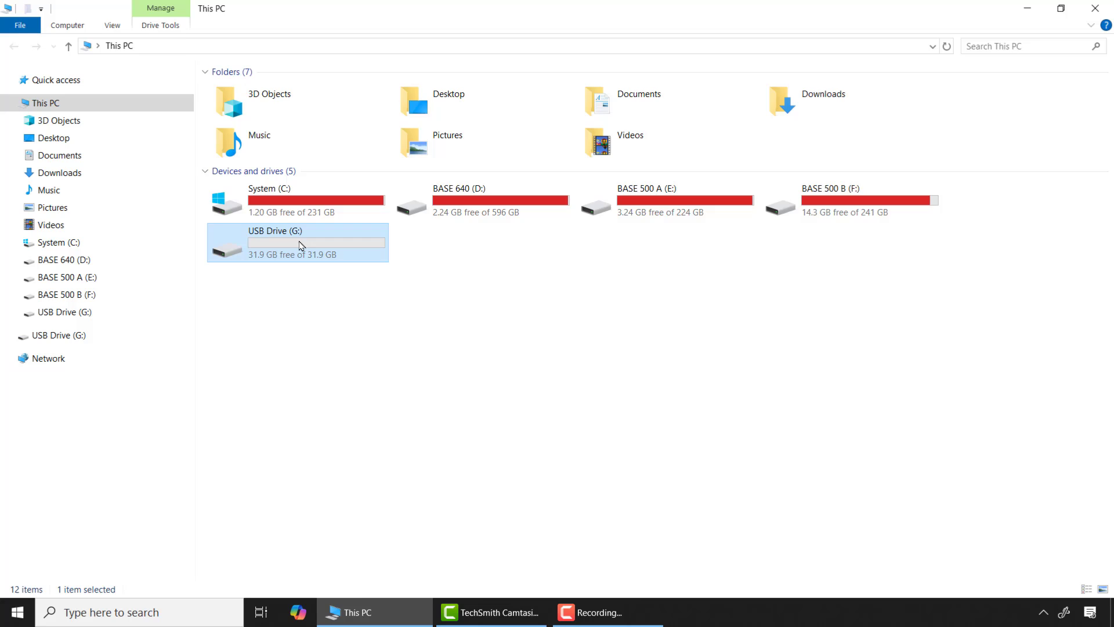
double_click(301, 246)
Show the Properties of the empty USB Drive (G:) from its folder background
right_click(557, 264)
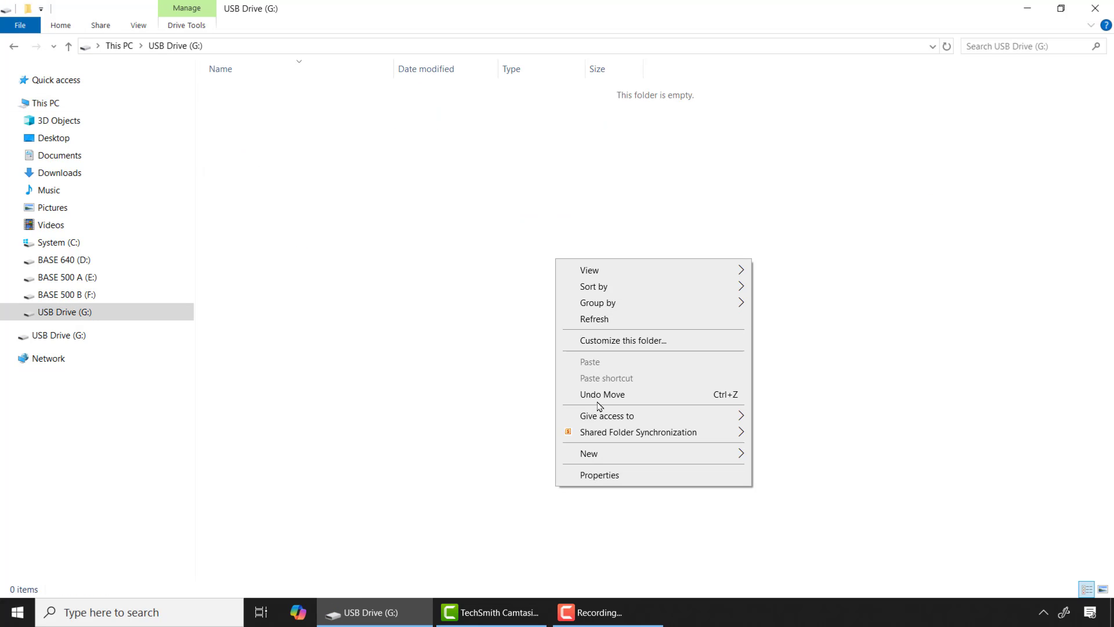
left_click(601, 476)
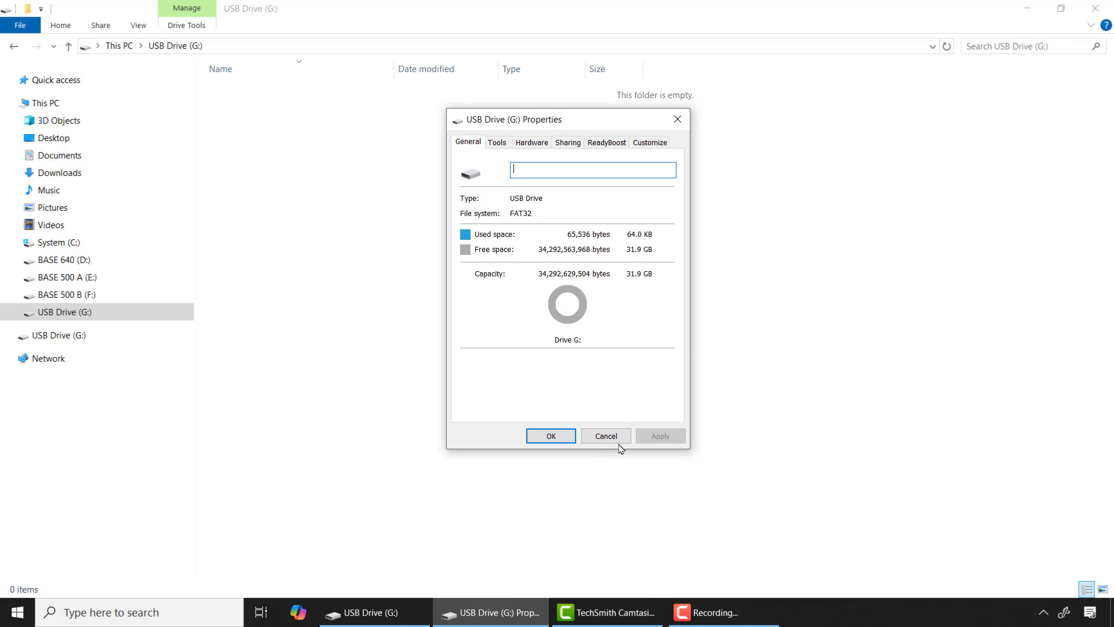
Cancel the USB Drive (G:) Properties dialog without changes
left_click(615, 438)
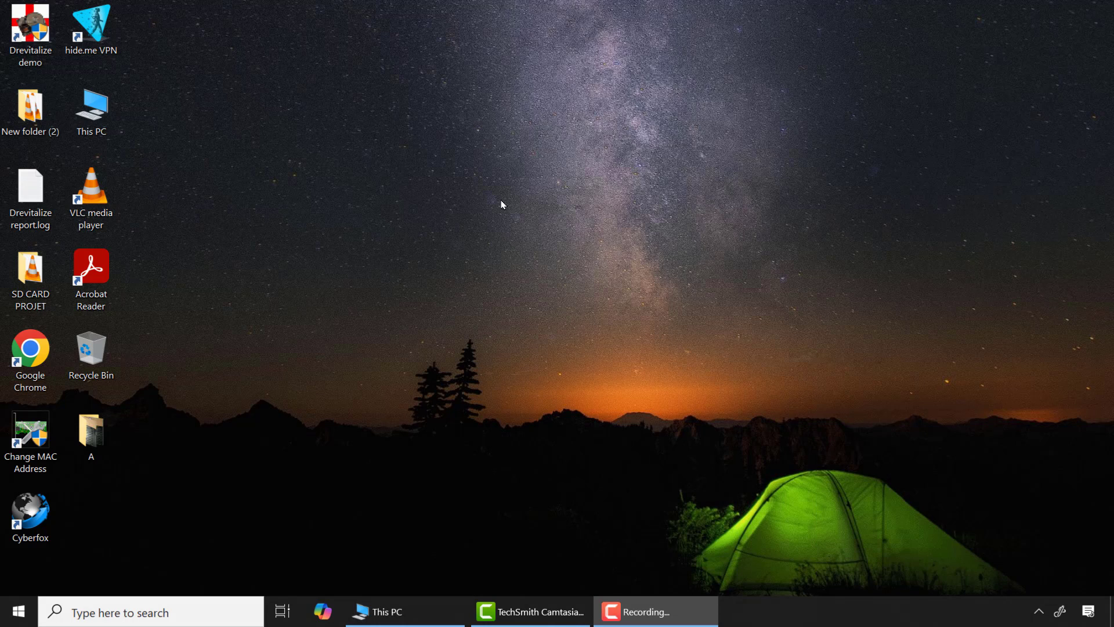
Try opening Saforo.jpg on USB Drive (G:), hit the corruption error, and return to This PC
left_click(405, 611)
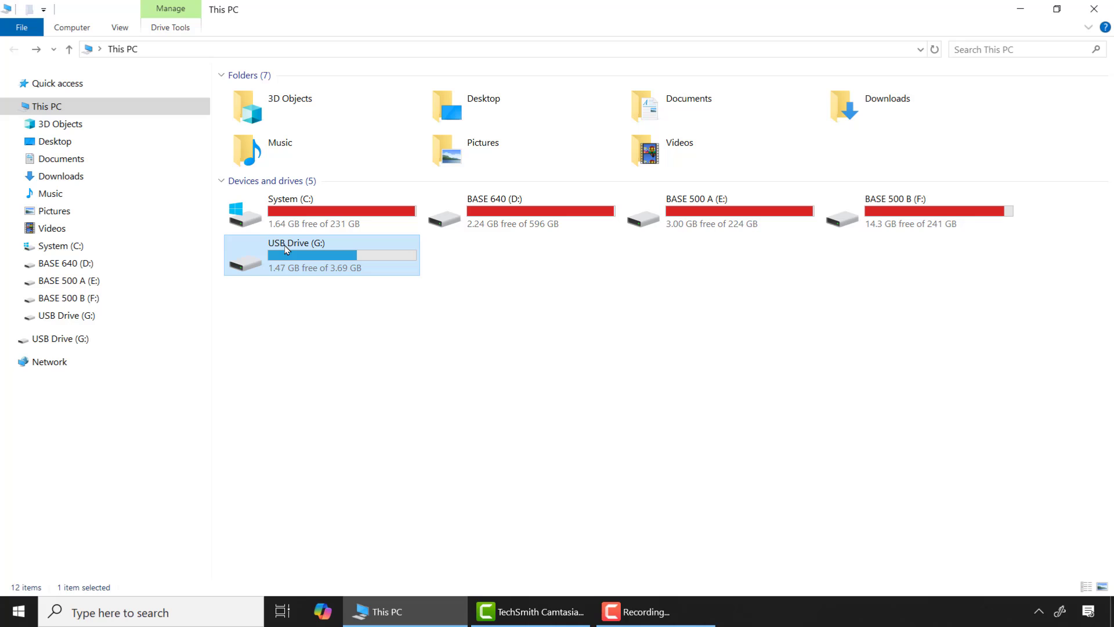
double_click(324, 253)
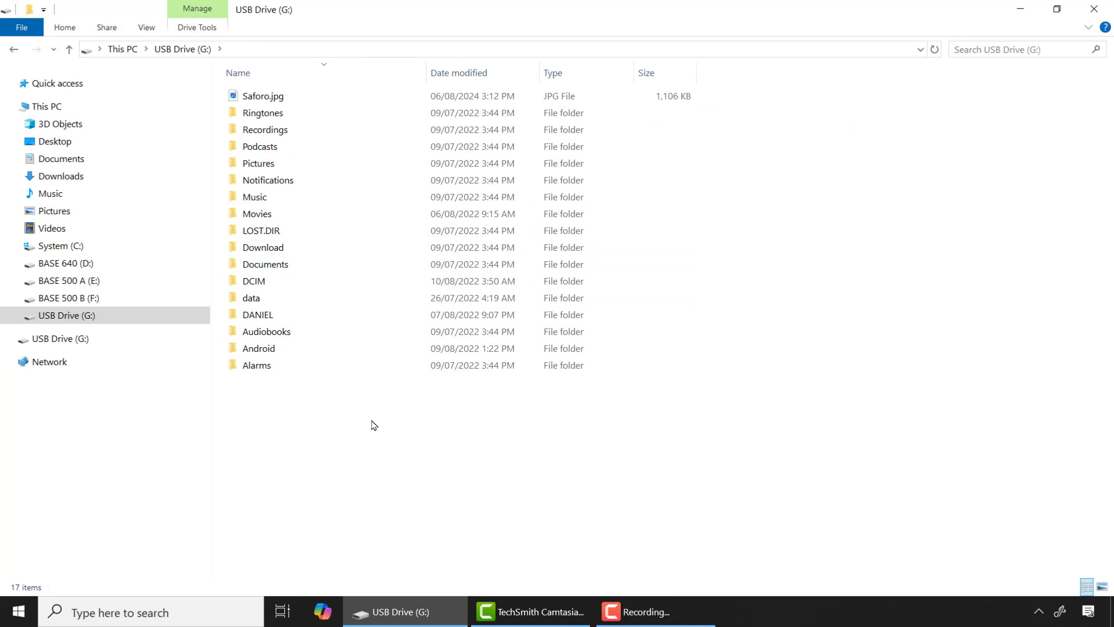
left_click(278, 101)
double_click(277, 99)
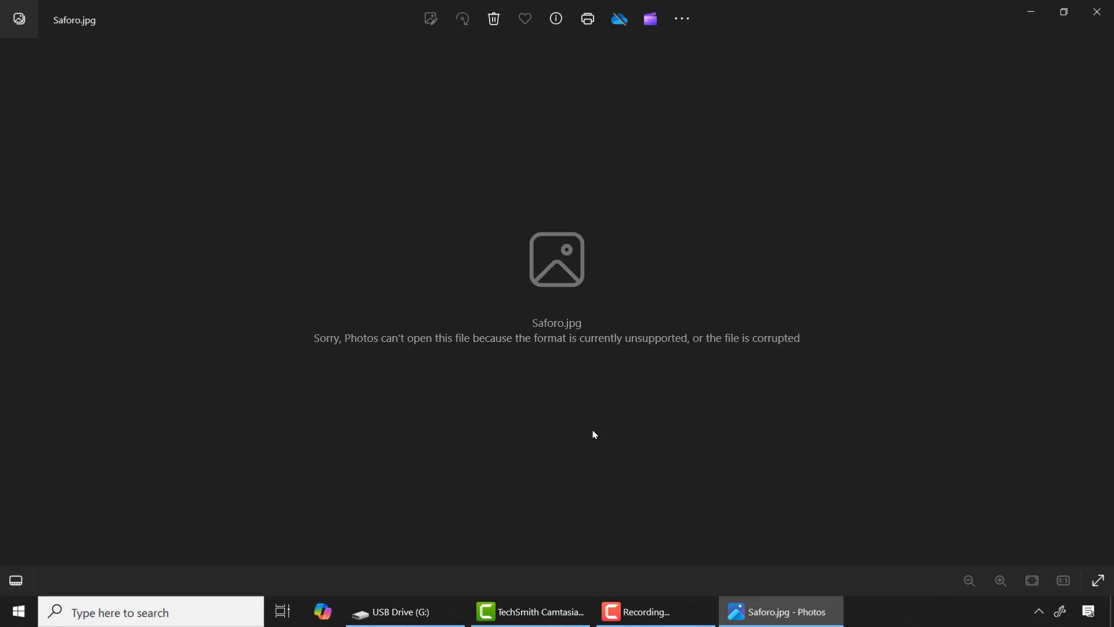
left_click(1097, 12)
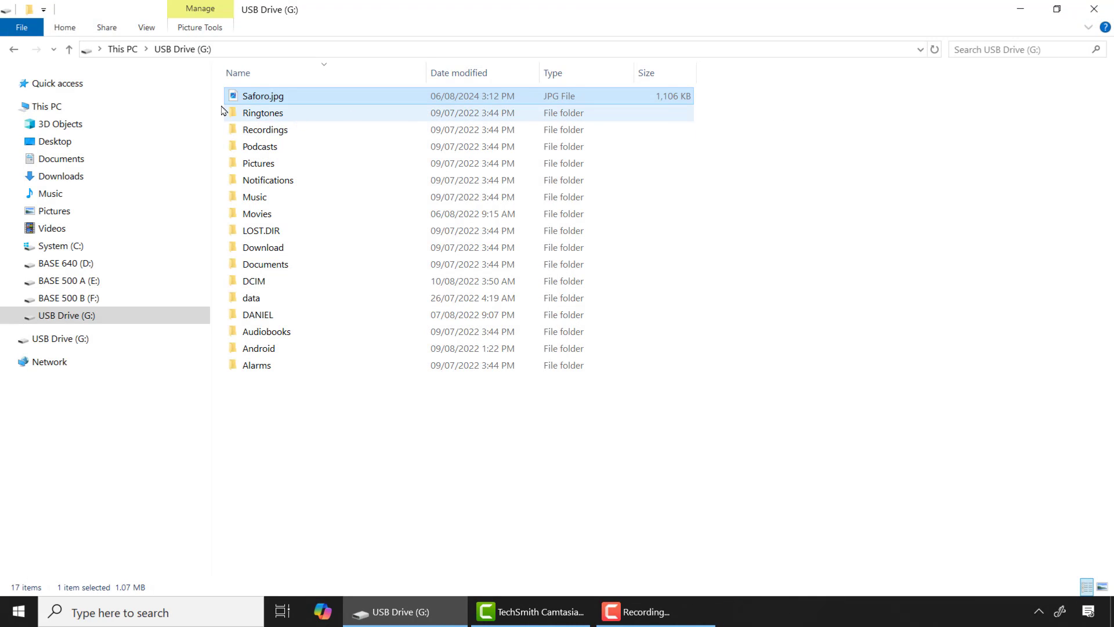
left_click(14, 50)
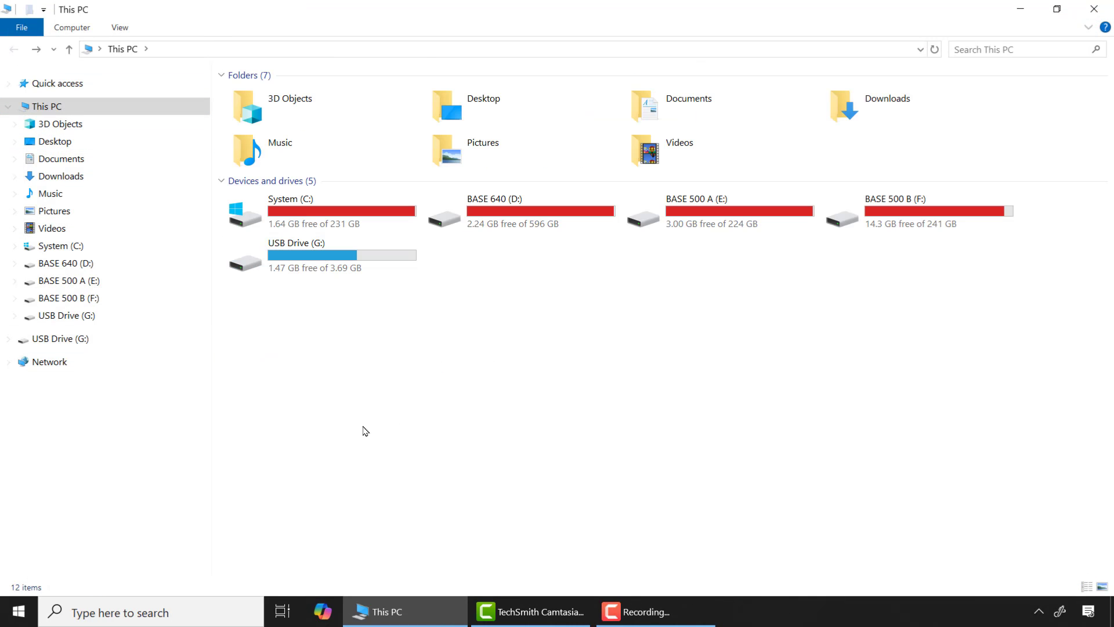
Run chkdsk /f g: in an administrator Command Prompt
left_click(162, 605)
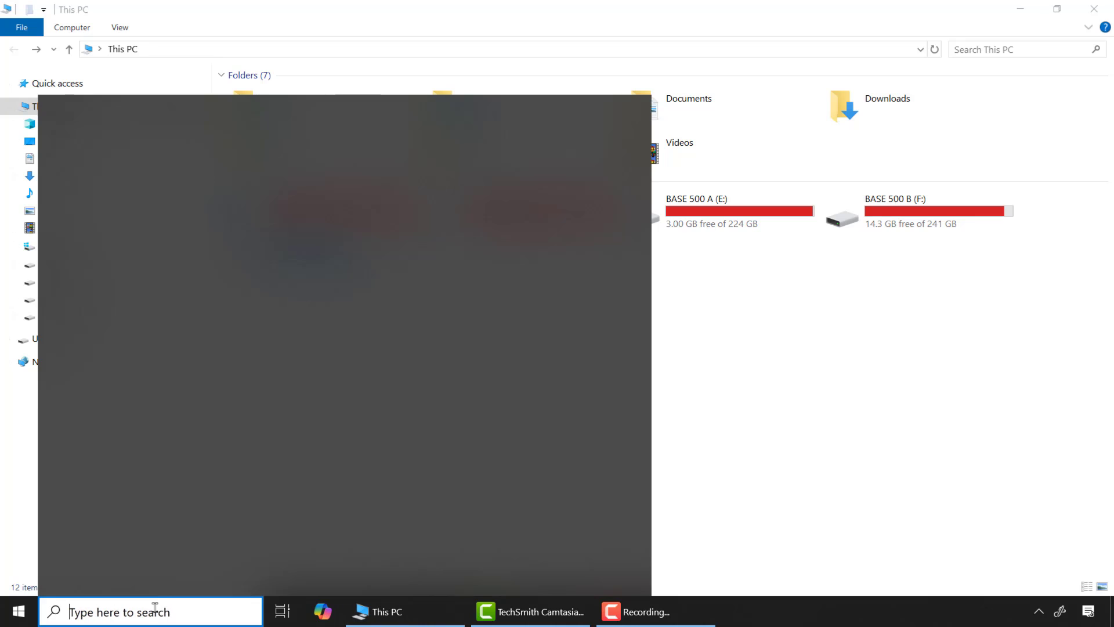
type("cmd")
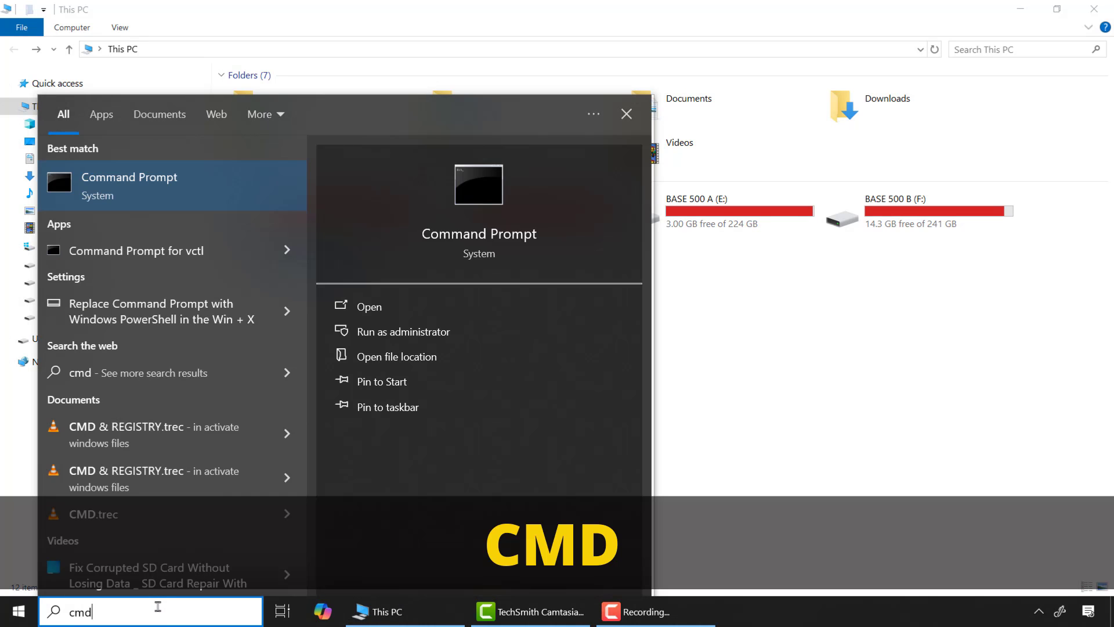
right_click(165, 192)
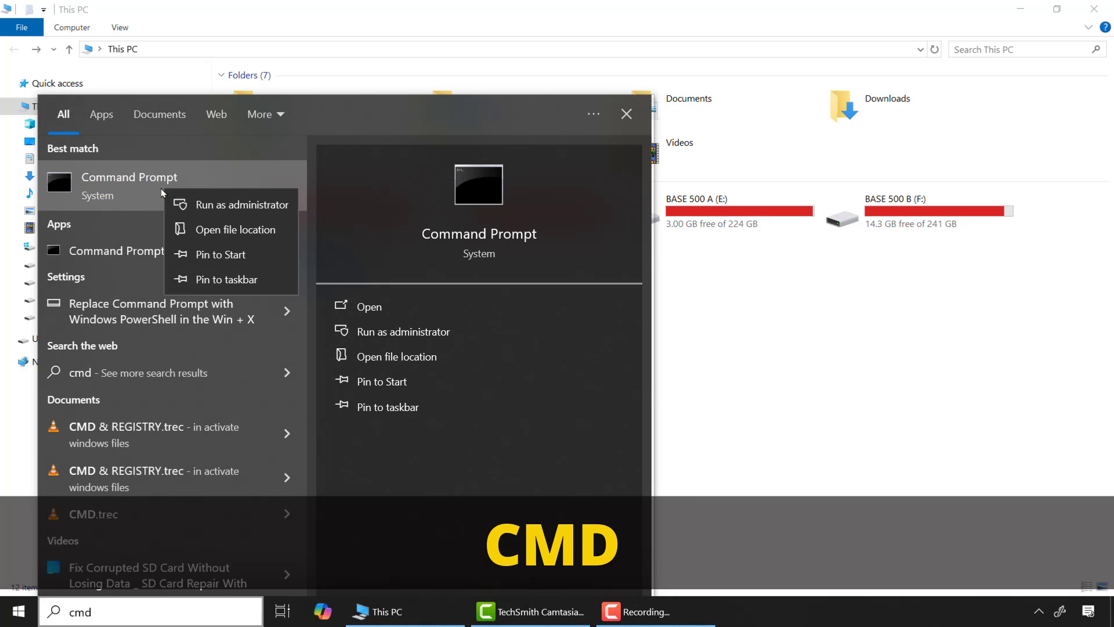
left_click(228, 206)
left_click(471, 407)
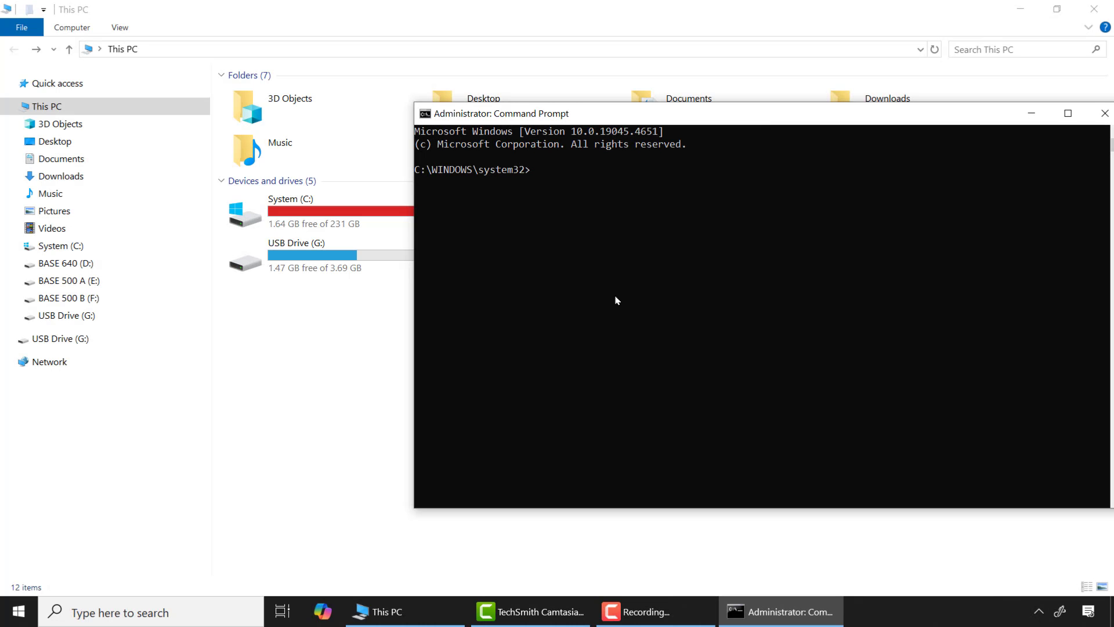
type("c")
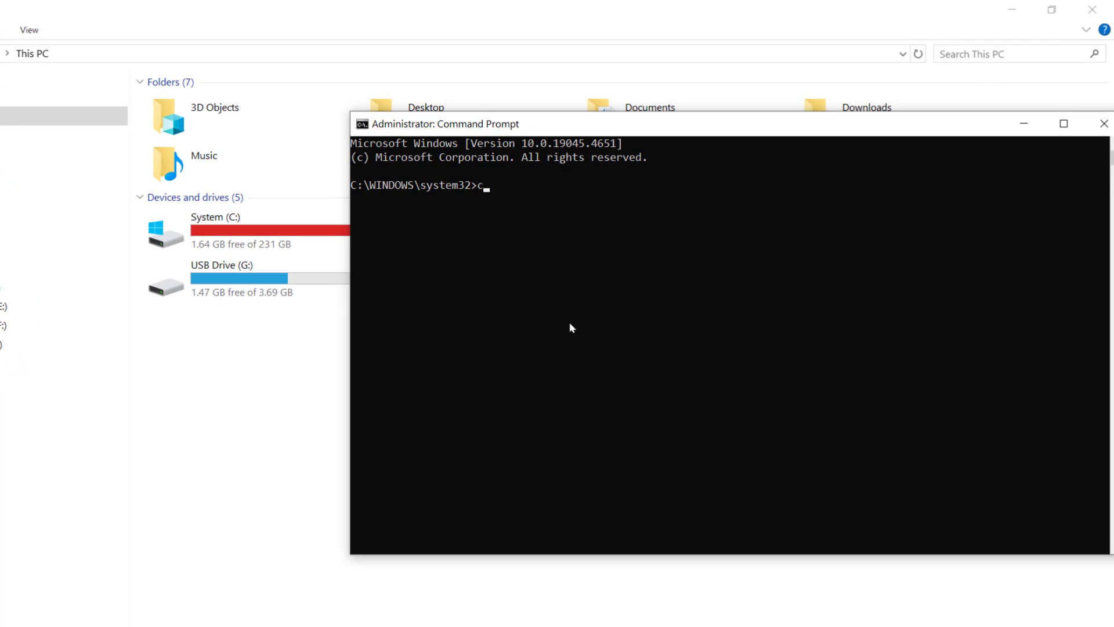
type("h")
type("kds")
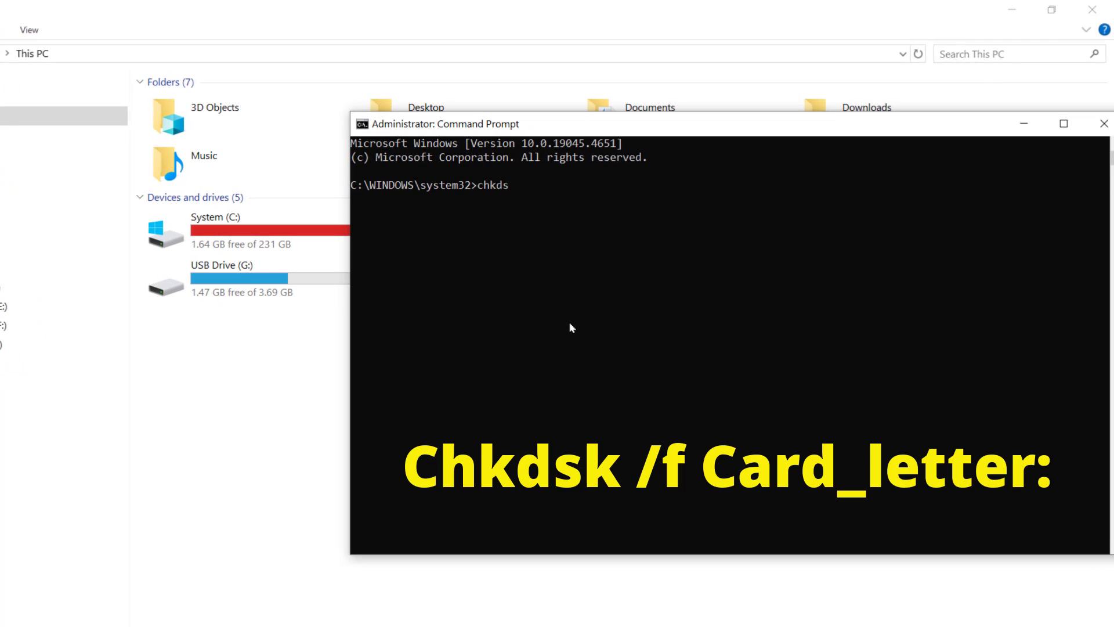
type("k /f ")
type("g")
type(":")
key("Return")
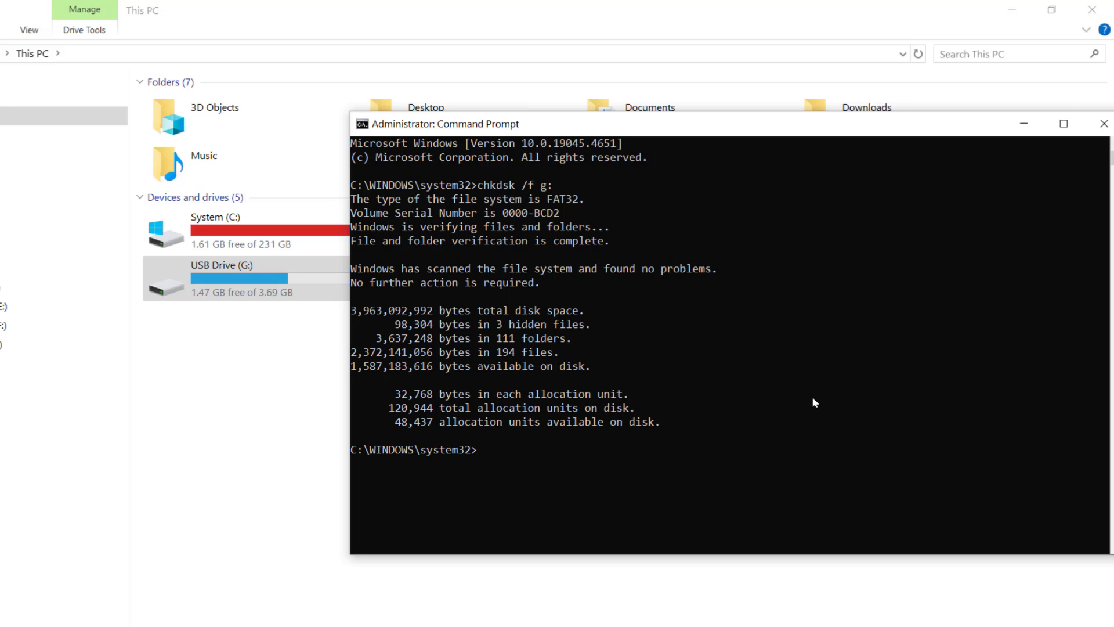
Reopen Saforo.jpg from USB Drive (G:) in Photos to confirm it now displays
left_click(1017, 128)
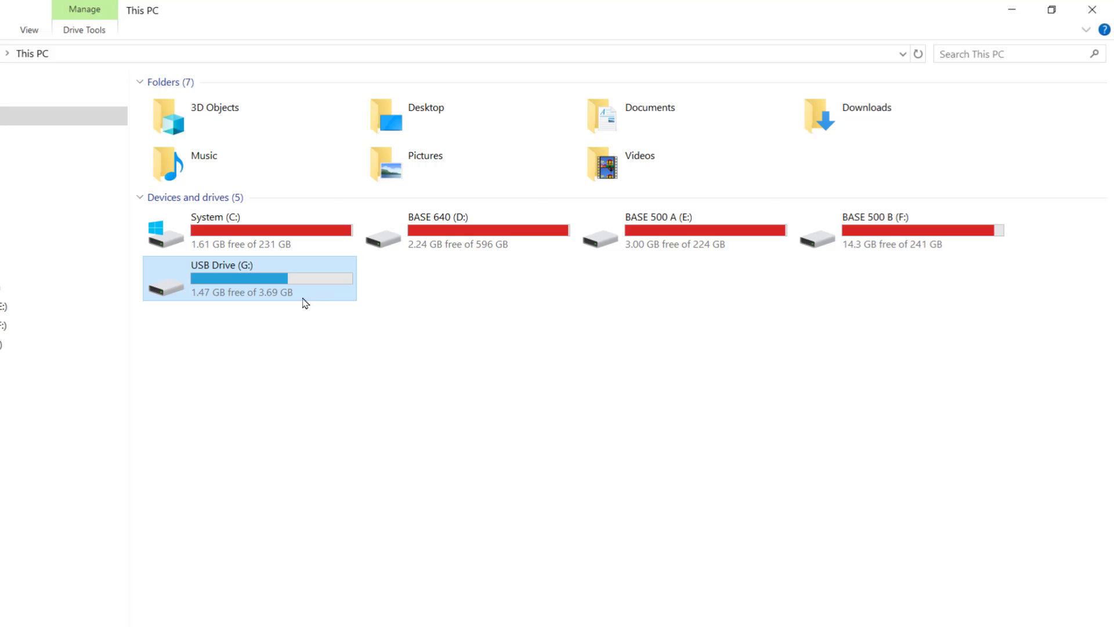
key("Return")
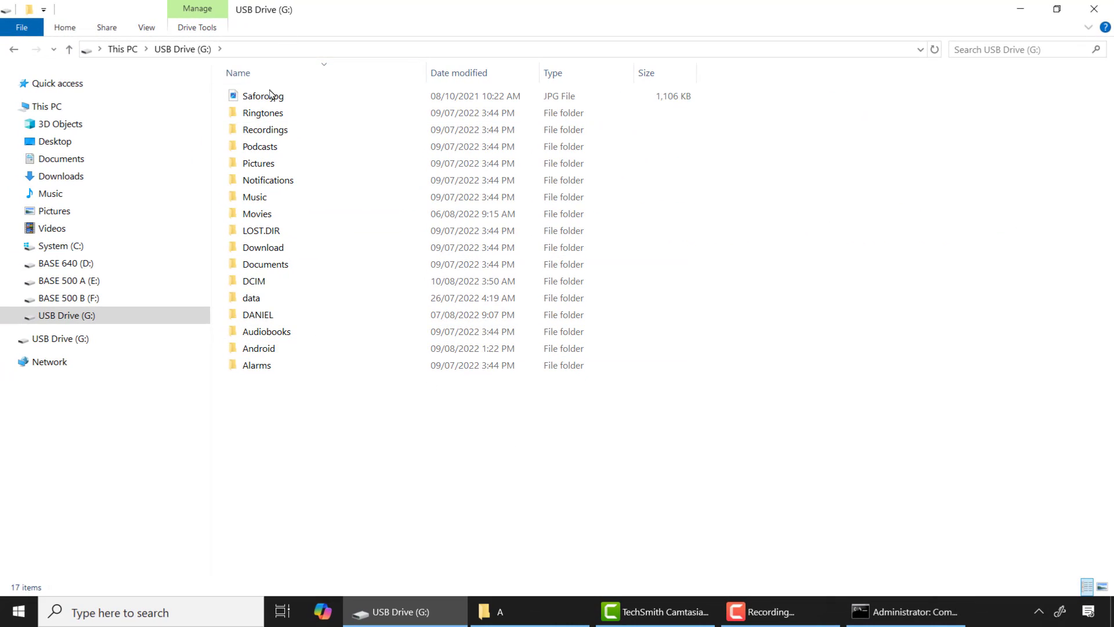
double_click(270, 96)
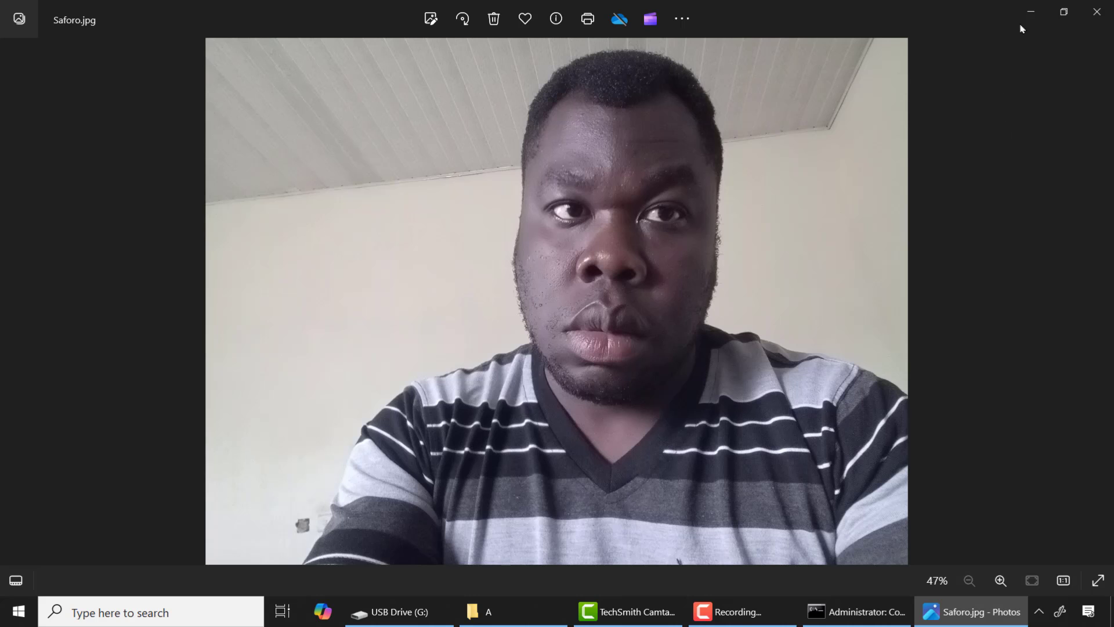
left_click(1030, 12)
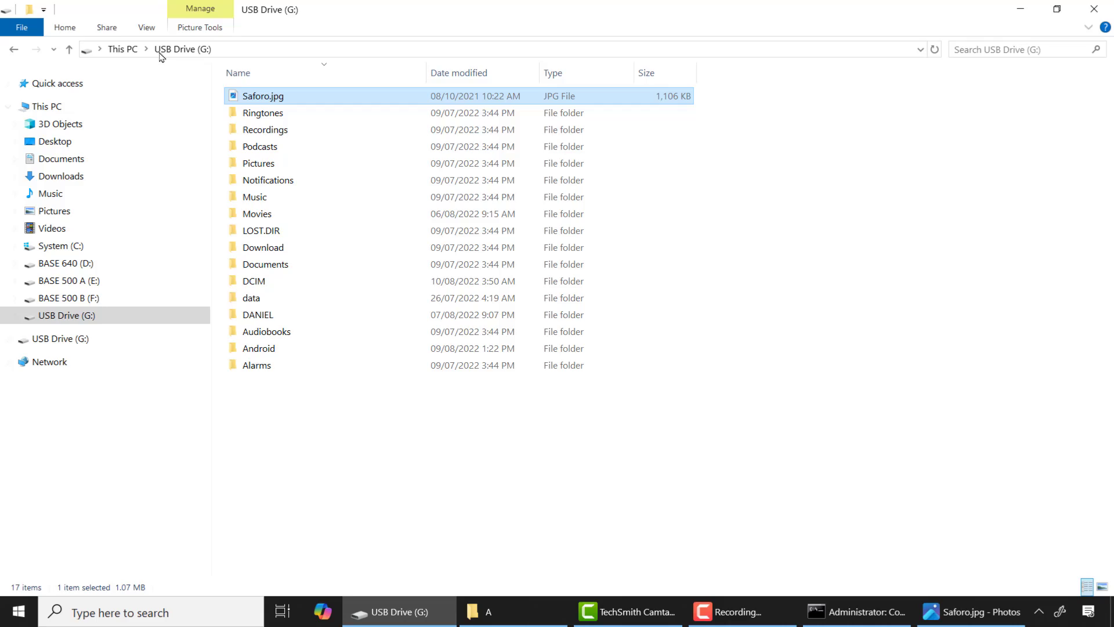